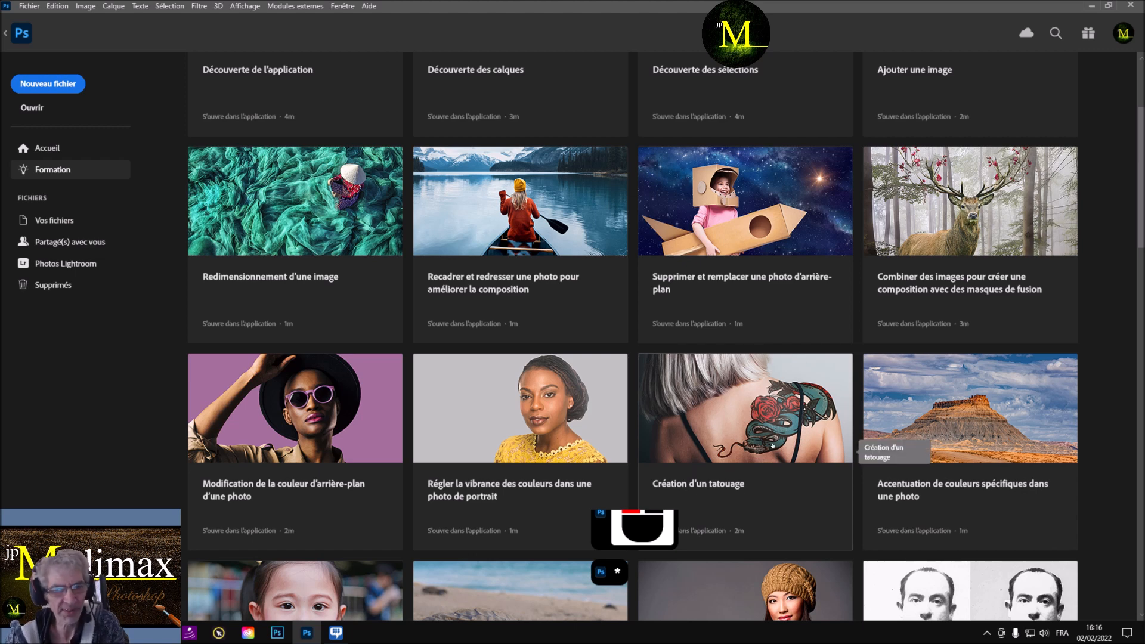
Step: In the Tribal-Tattoo-Design document, hide the tattoo layer's white background by lowering this layer's white blending threshold to 214
{"action": "left_click", "coordinate": [22, 35]}
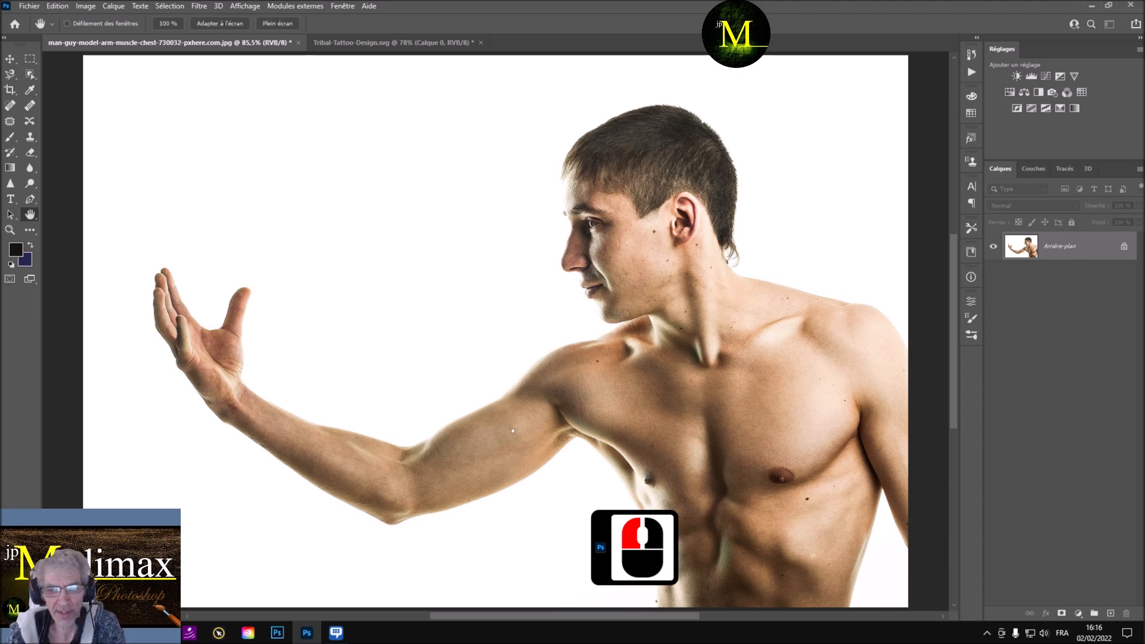
{"action": "left_click", "coordinate": [394, 43]}
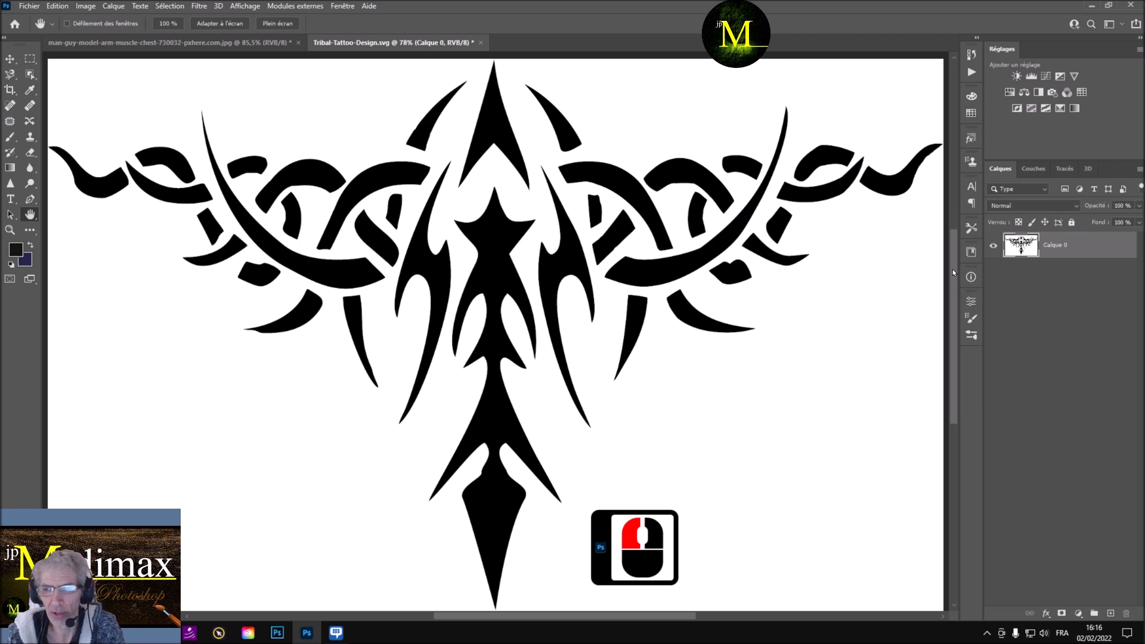
{"action": "double_click", "coordinate": [1109, 248]}
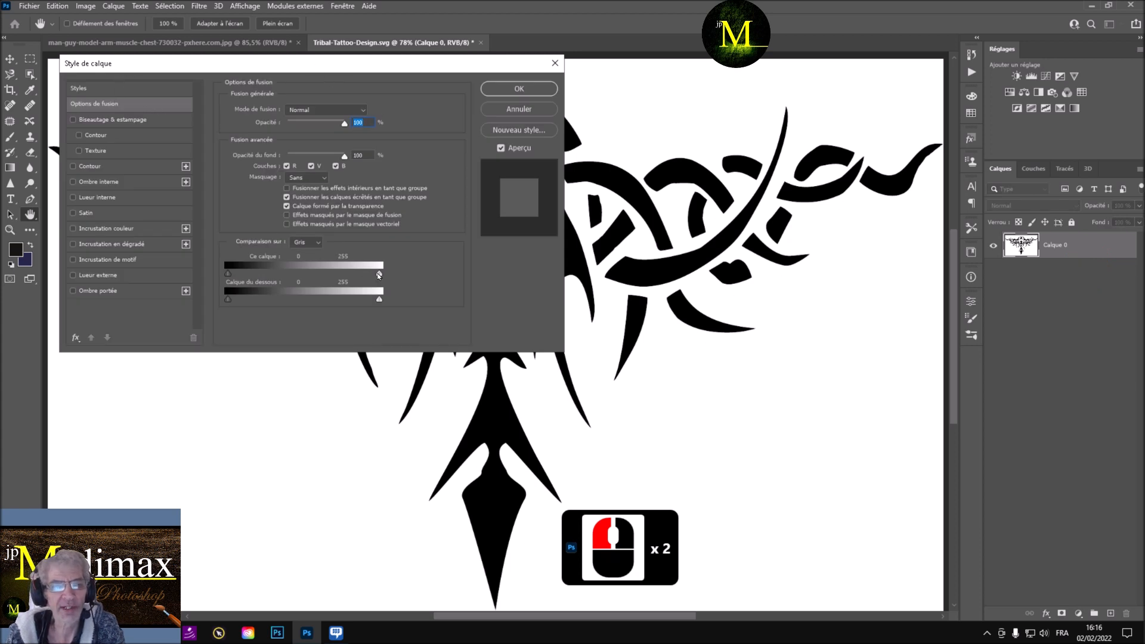
{"action": "left_click_drag", "start_coordinate": [380, 277], "coordinate": [354, 282]}
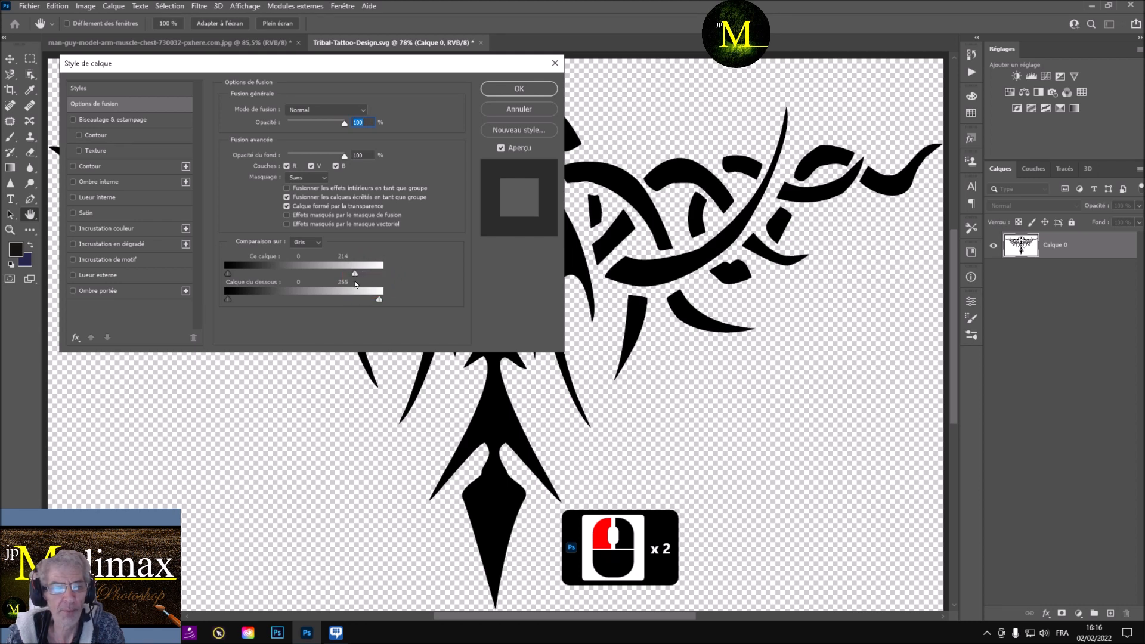
{"action": "left_click", "coordinate": [520, 87]}
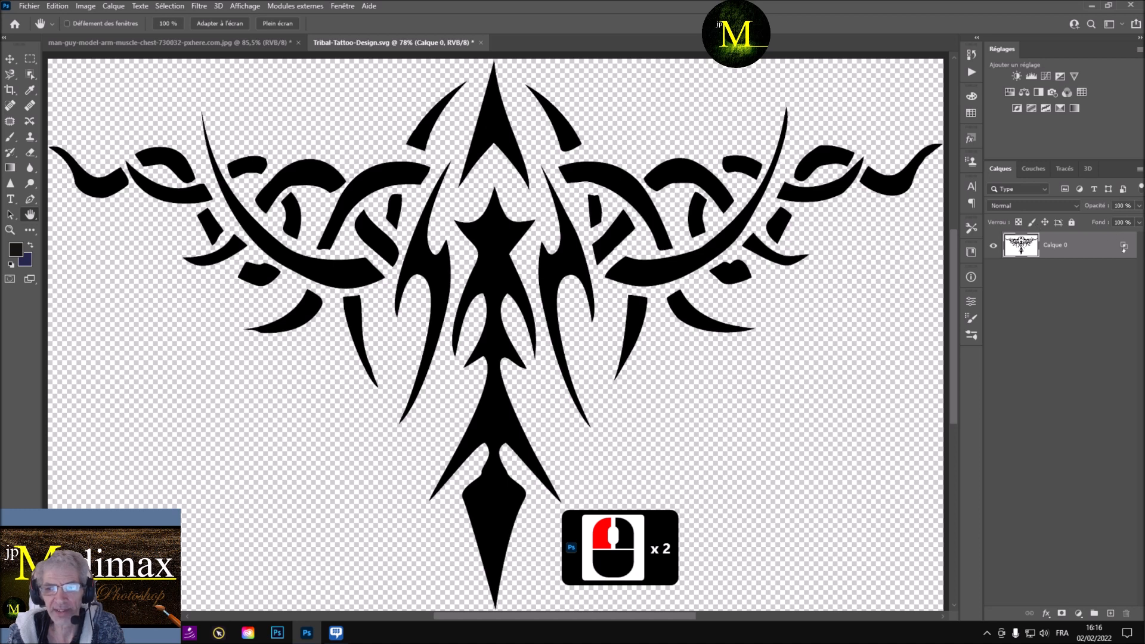
Step: Convert the tattoo layer to a smart object and rasterize it to make the background transparency permanent
{"action": "right_click", "coordinate": [1088, 245]}
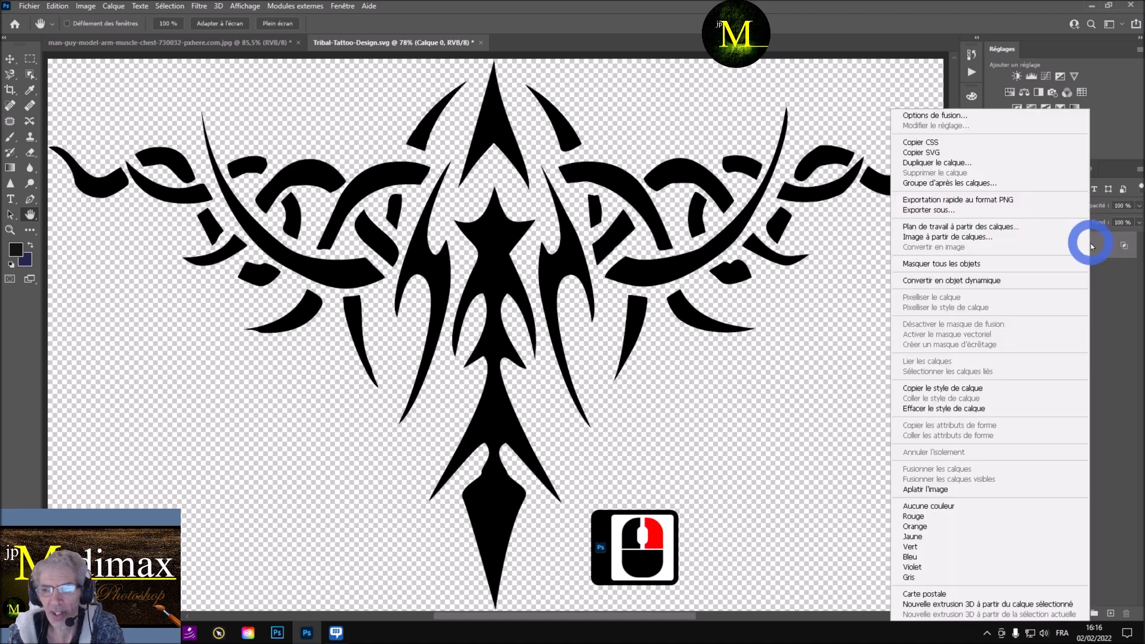
{"action": "left_click", "coordinate": [1033, 281]}
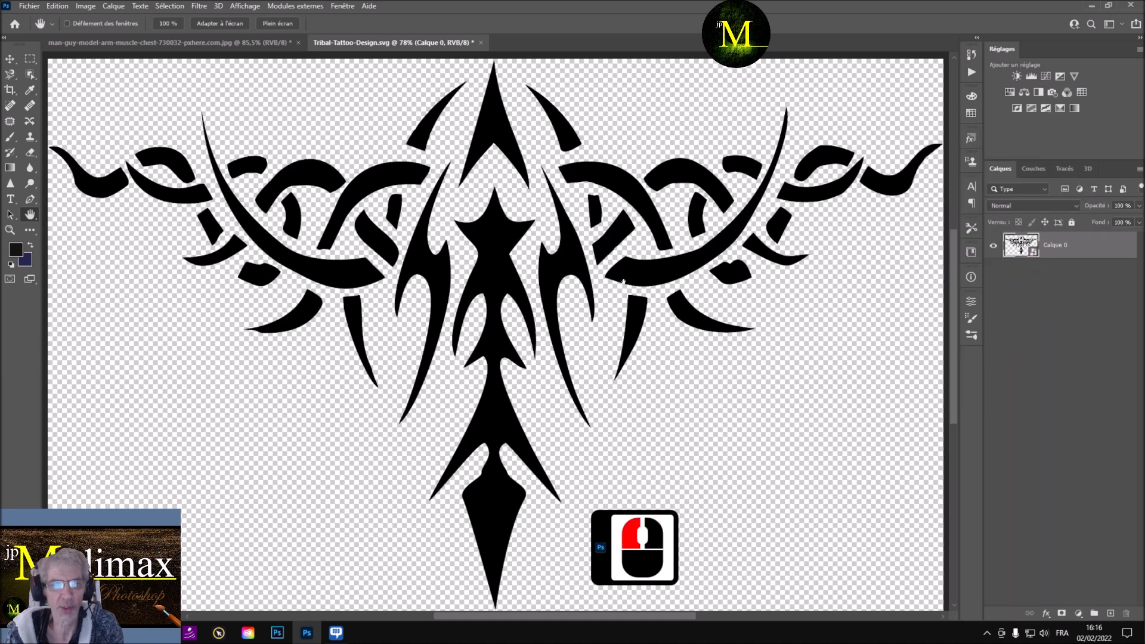
{"action": "right_click", "coordinate": [1103, 245]}
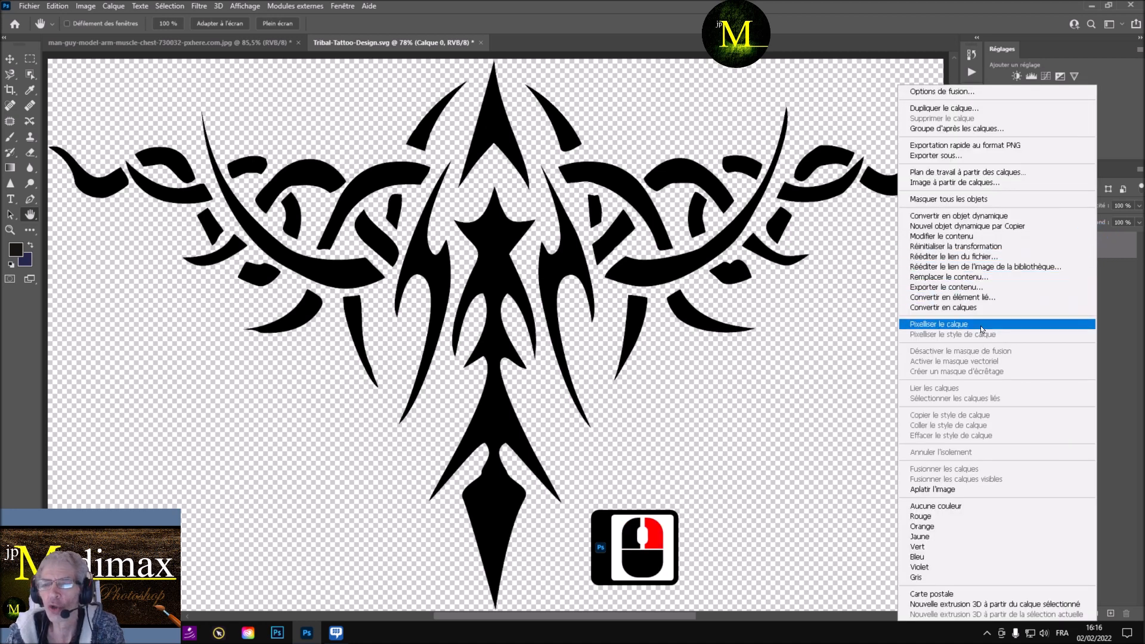
{"action": "left_click", "coordinate": [980, 325]}
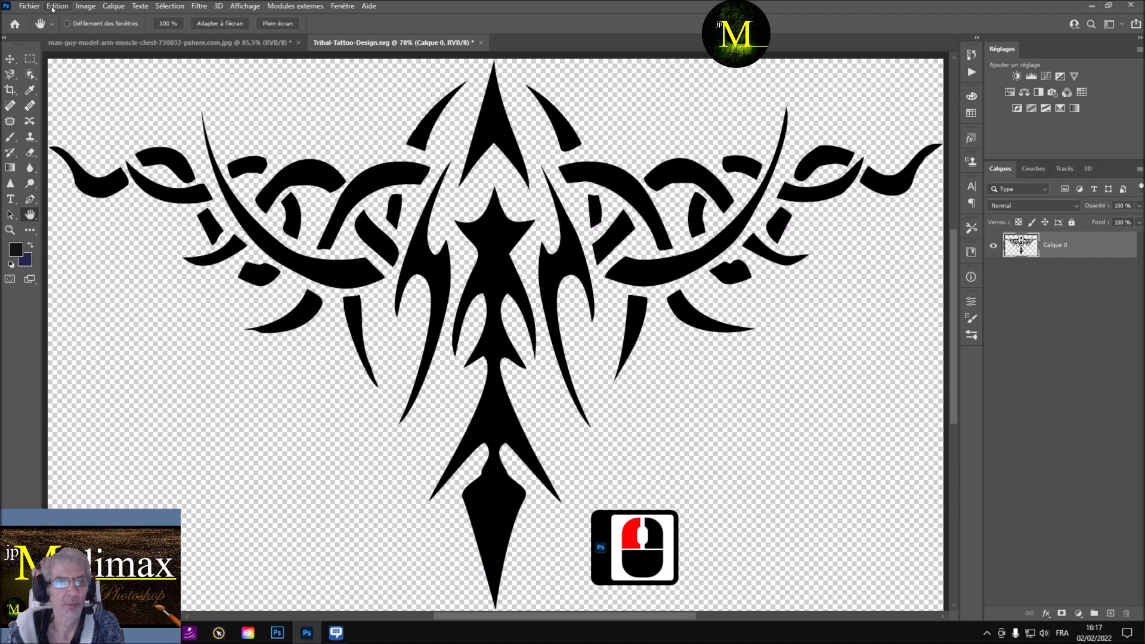
Step: Copy the tattoo layer into the muscular man photo with the Move tool
{"action": "left_click", "coordinate": [10, 59]}
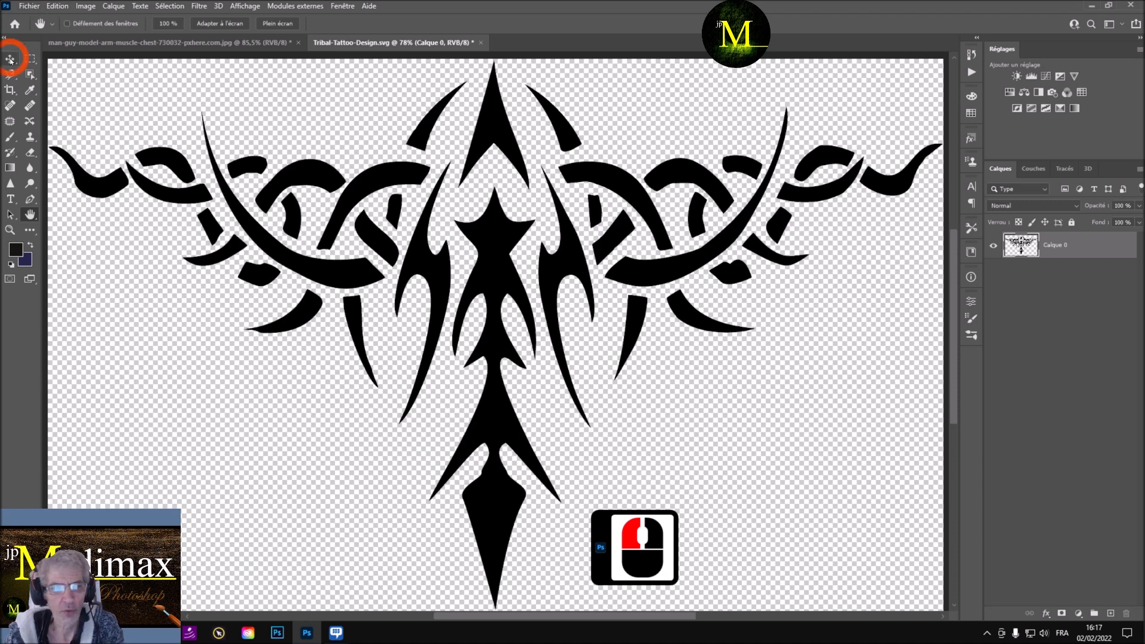
{"action": "left_click_drag", "start_coordinate": [493, 123], "coordinate": [248, 44]}
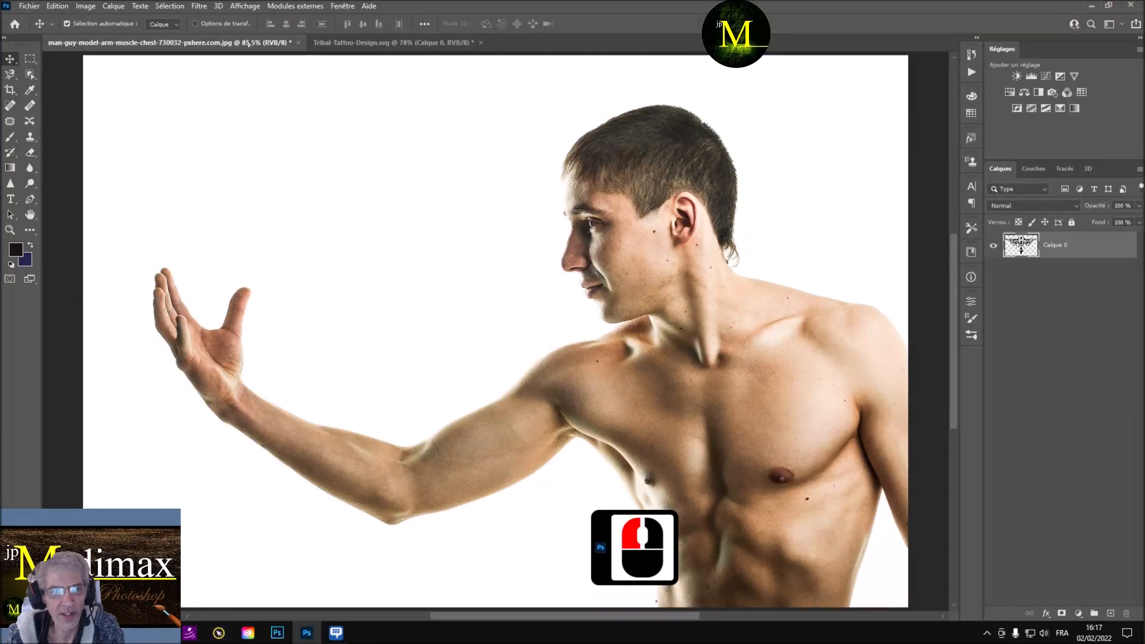
{"action": "left_click_drag", "start_coordinate": [248, 44], "coordinate": [549, 352]}
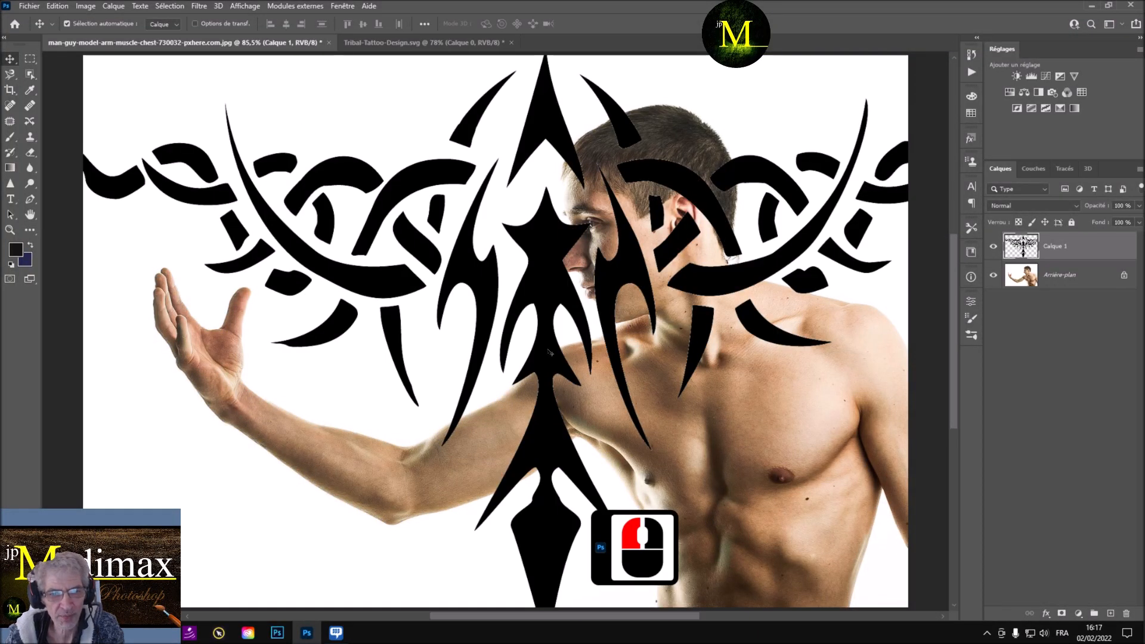
Step: Scale the tattoo proportionally to about 32.6% with Free Transform and place it over the man's upper chest
{"action": "key", "text": "ctrl+t"}
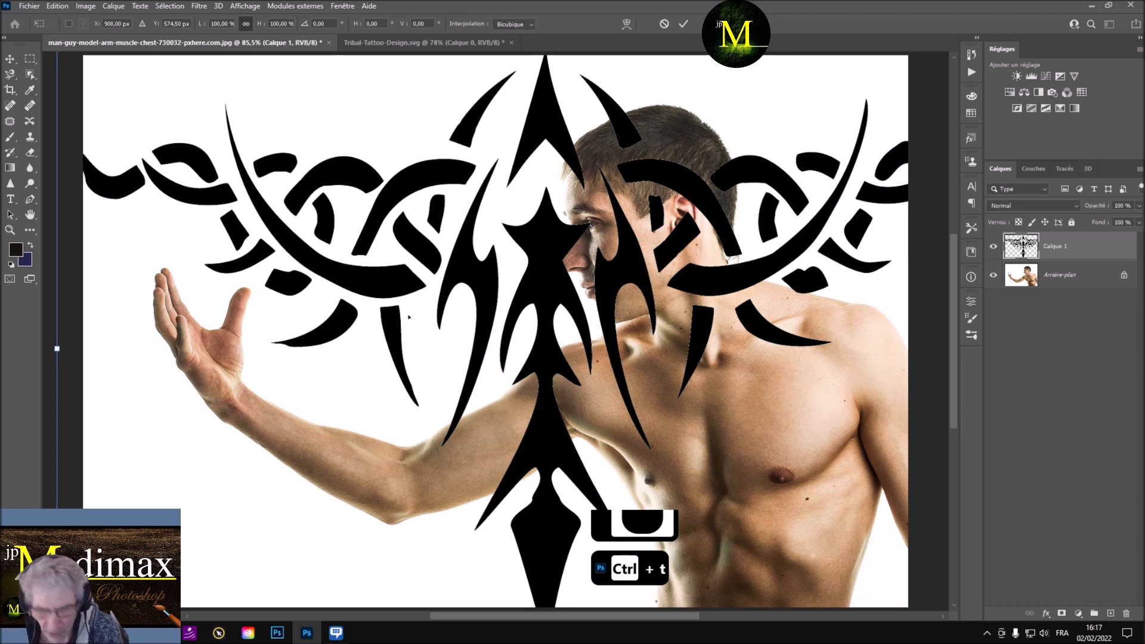
{"action": "scroll", "coordinate": [408, 316], "scroll_direction": "down", "scroll_amount": 3}
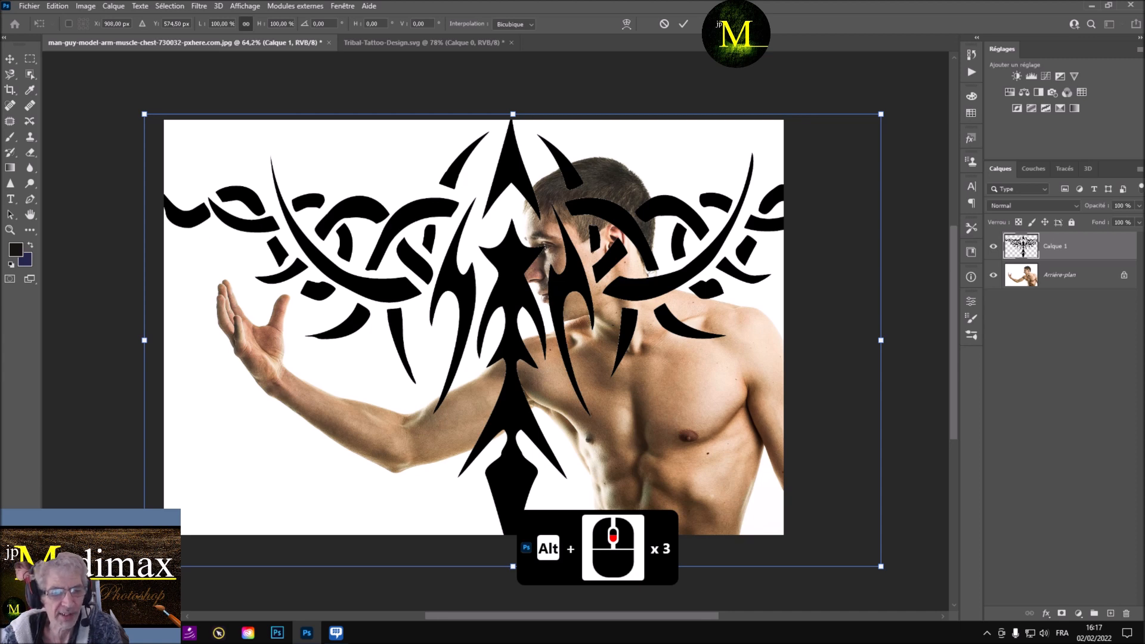
{"action": "left_click", "coordinate": [881, 114]}
{"action": "left_click_drag", "start_coordinate": [155, 576], "coordinate": [613, 348]}
{"action": "left_click_drag", "start_coordinate": [740, 201], "coordinate": [624, 389]}
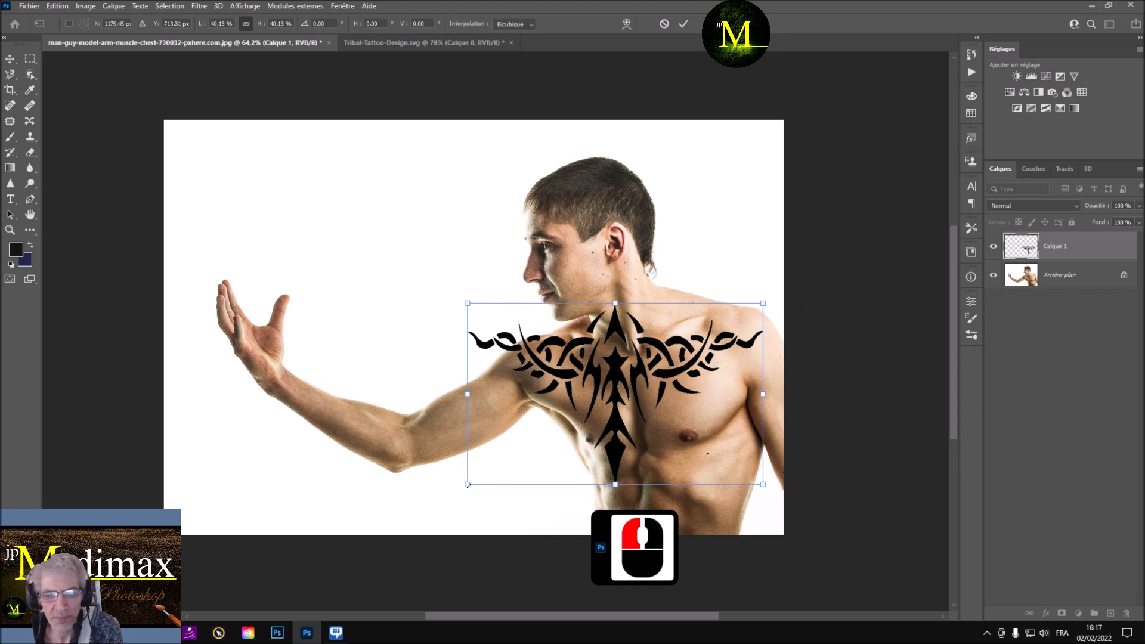
{"action": "left_click_drag", "start_coordinate": [463, 488], "coordinate": [528, 471]}
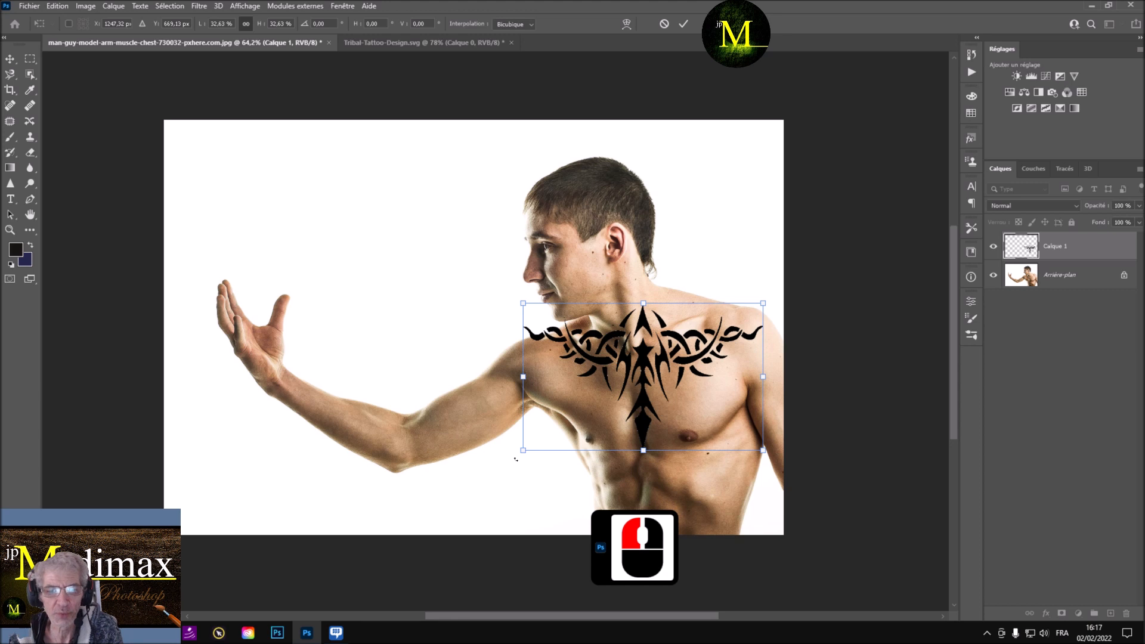
Step: Rotate the tattoo about -7.66° to follow the shoulders, shift it slightly down the chest and apply the transformation
{"action": "left_click_drag", "start_coordinate": [512, 453], "coordinate": [527, 468]}
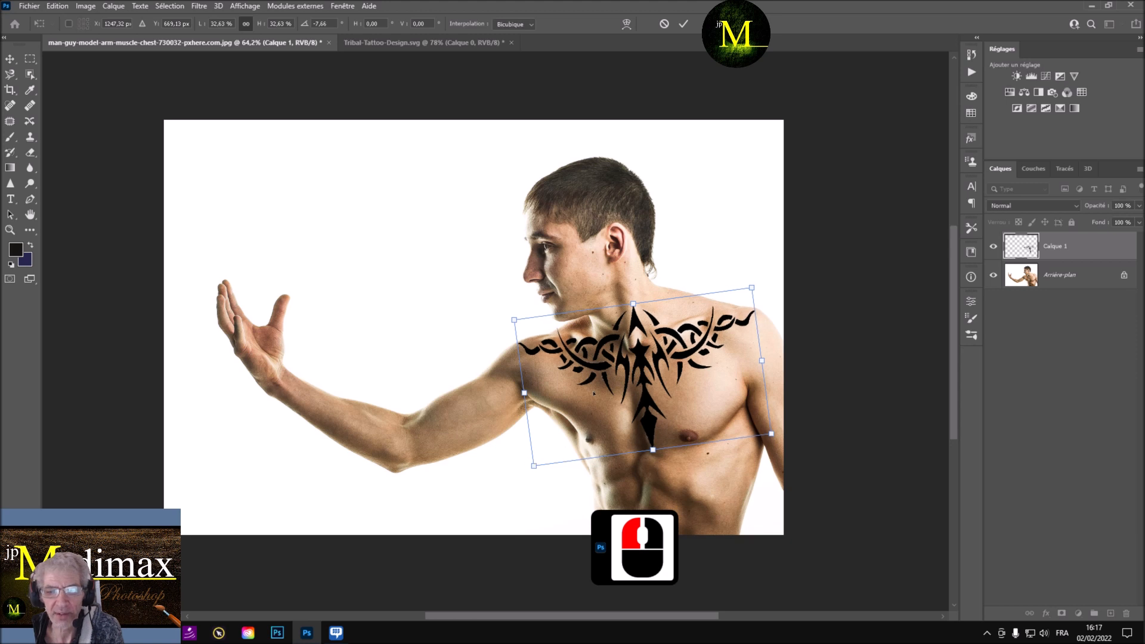
{"action": "left_click_drag", "start_coordinate": [633, 371], "coordinate": [634, 385]}
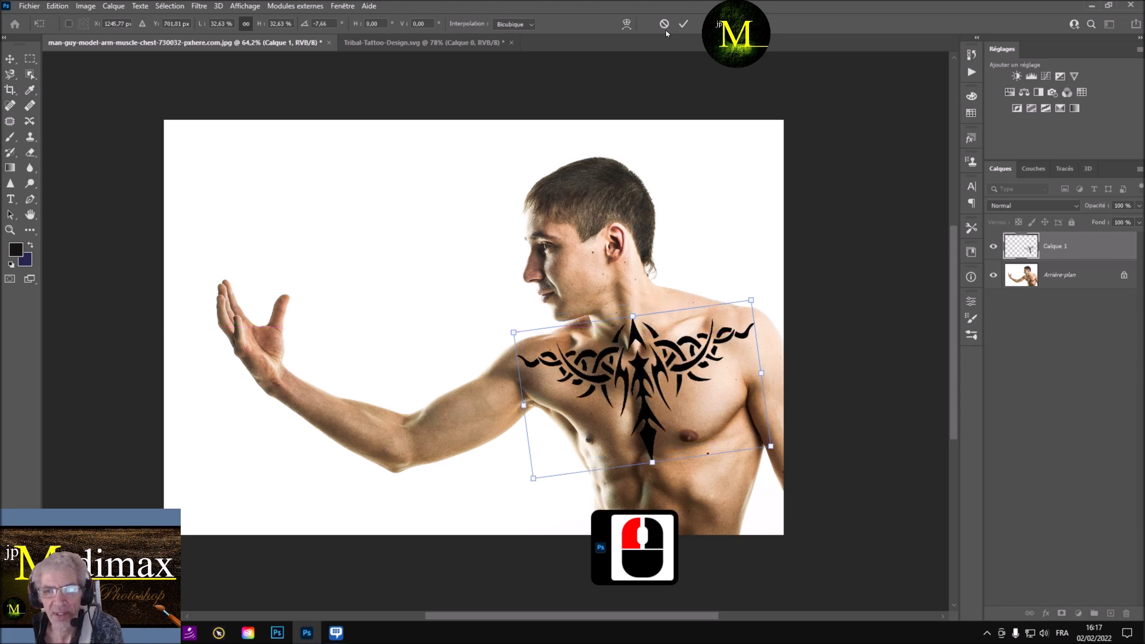
{"action": "left_click", "coordinate": [684, 25]}
{"action": "left_click", "coordinate": [360, 225]}
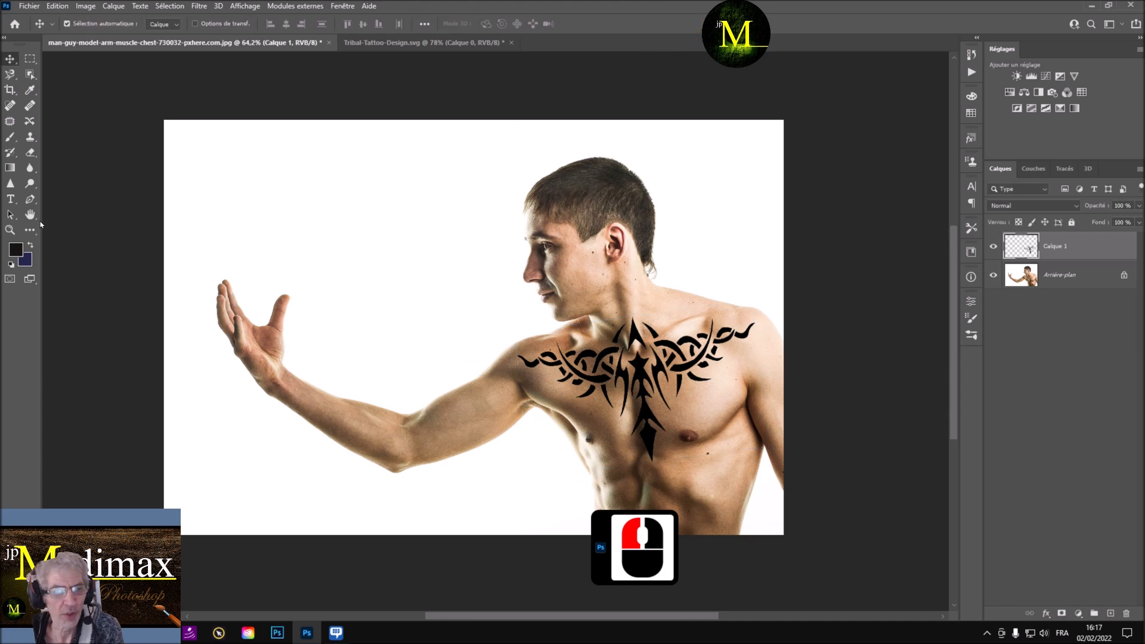
Step: Warp the tattoo, pulling its centre slightly toward the outstretched arm to follow the chest's midline, and apply the warp
{"action": "double_click", "coordinate": [27, 215]}
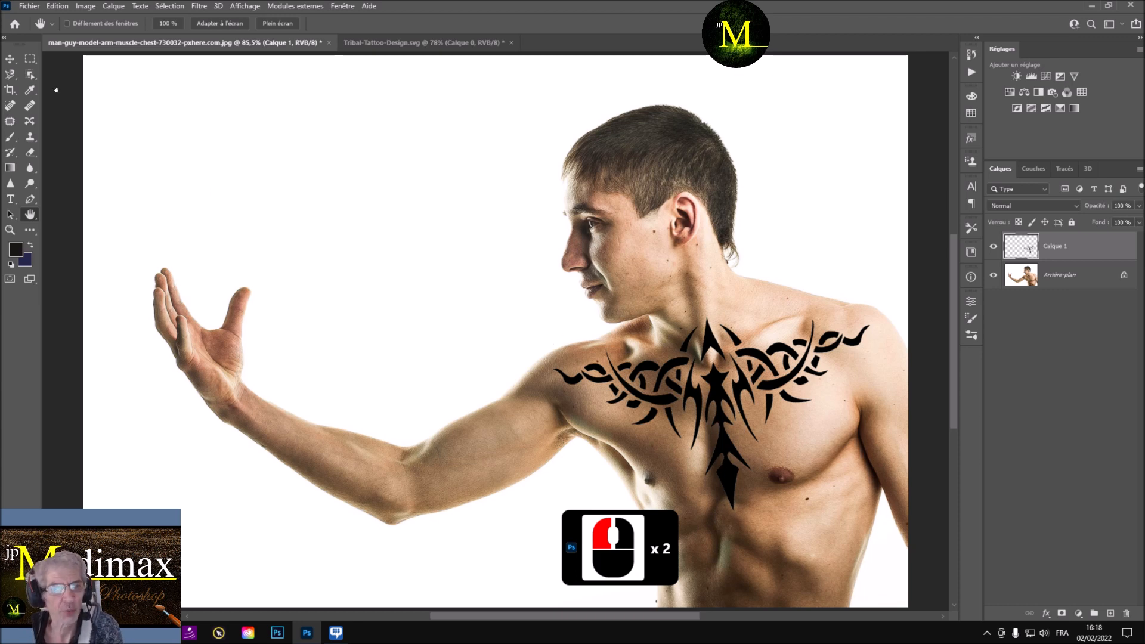
{"action": "left_click", "coordinate": [57, 6]}
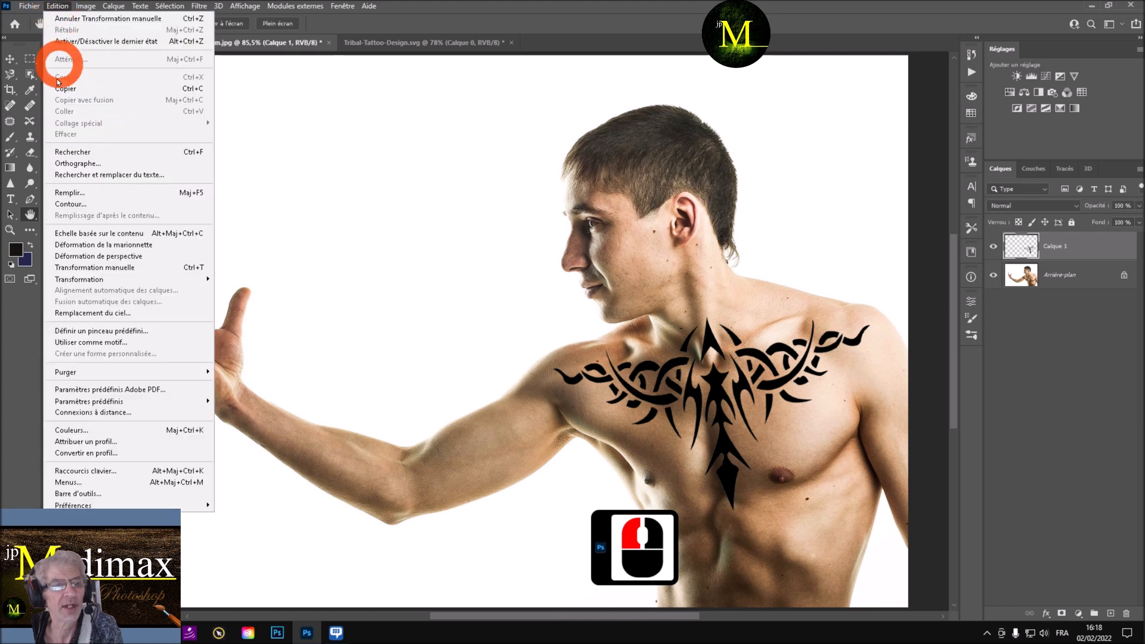
{"action": "mouse_move", "coordinate": [101, 284]}
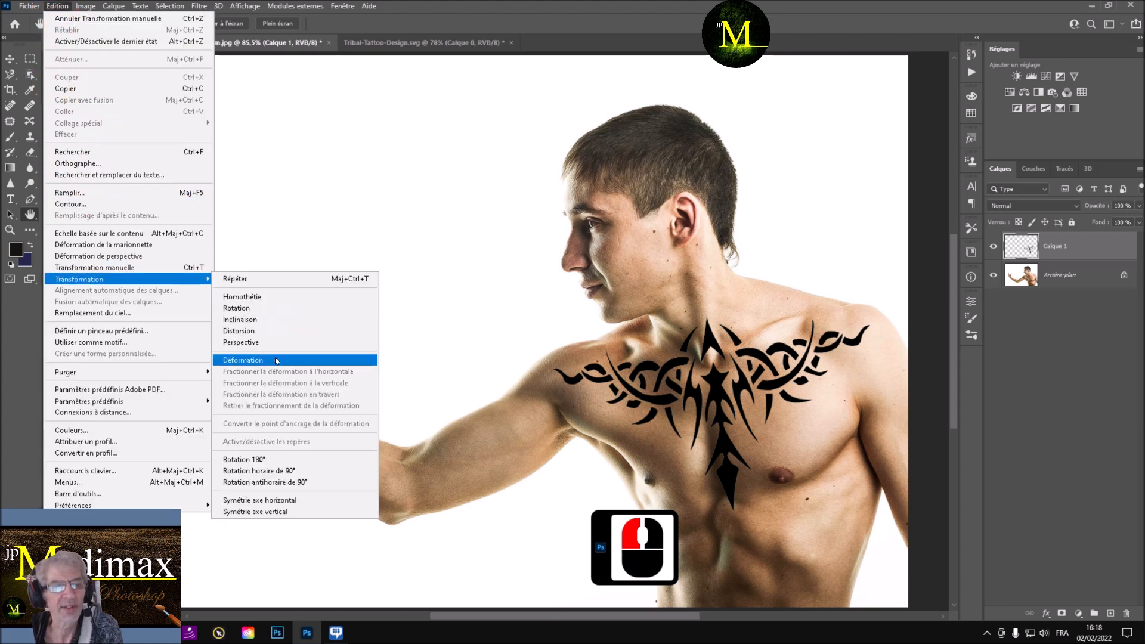
{"action": "left_click", "coordinate": [293, 360]}
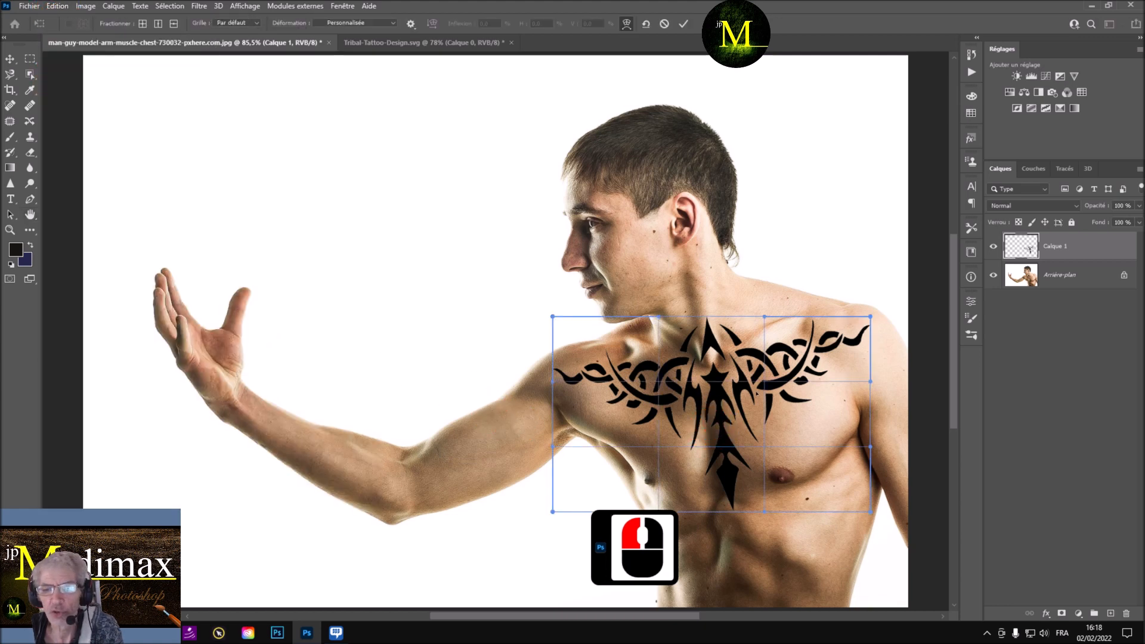
{"action": "left_click_drag", "start_coordinate": [763, 383], "coordinate": [757, 385]}
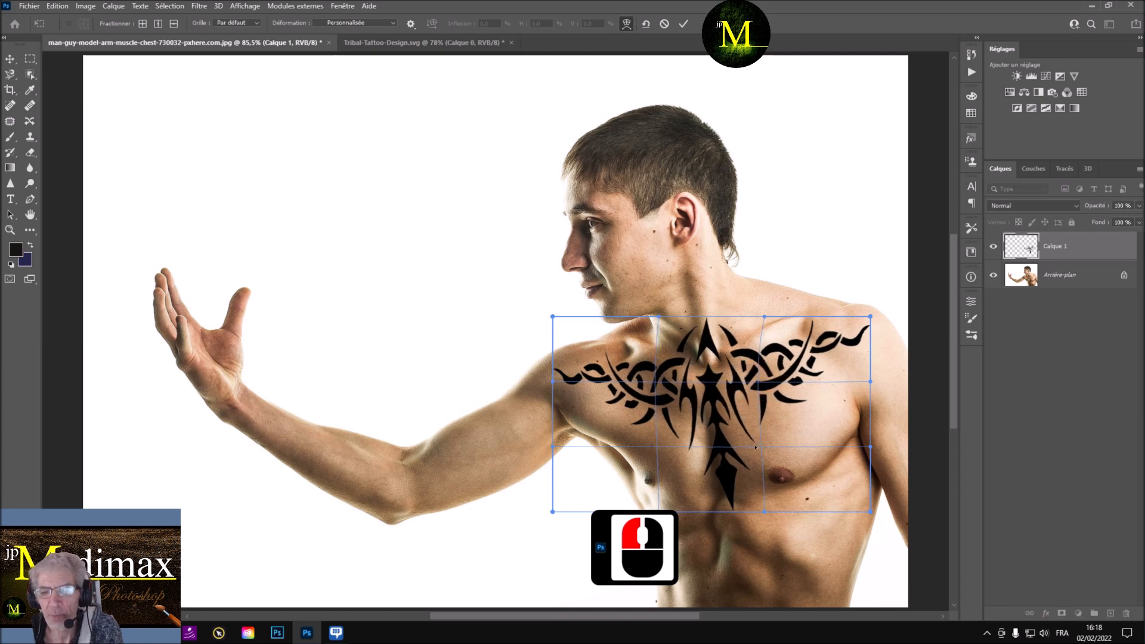
{"action": "left_click_drag", "start_coordinate": [759, 448], "coordinate": [751, 449]}
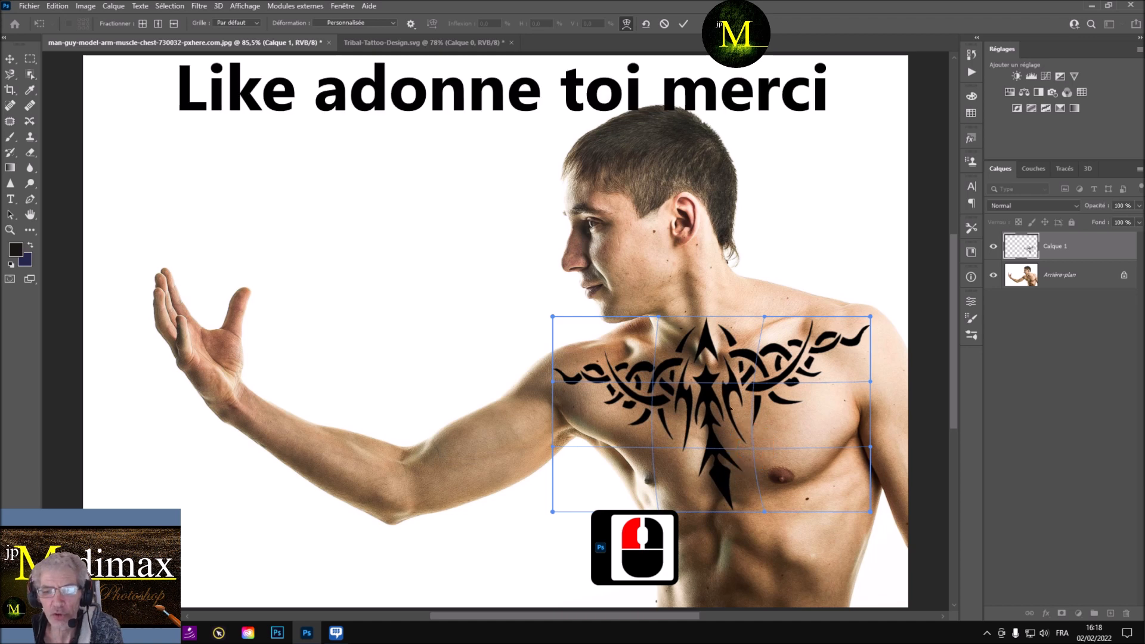
{"action": "left_click", "coordinate": [680, 22]}
{"action": "left_click", "coordinate": [661, 262]}
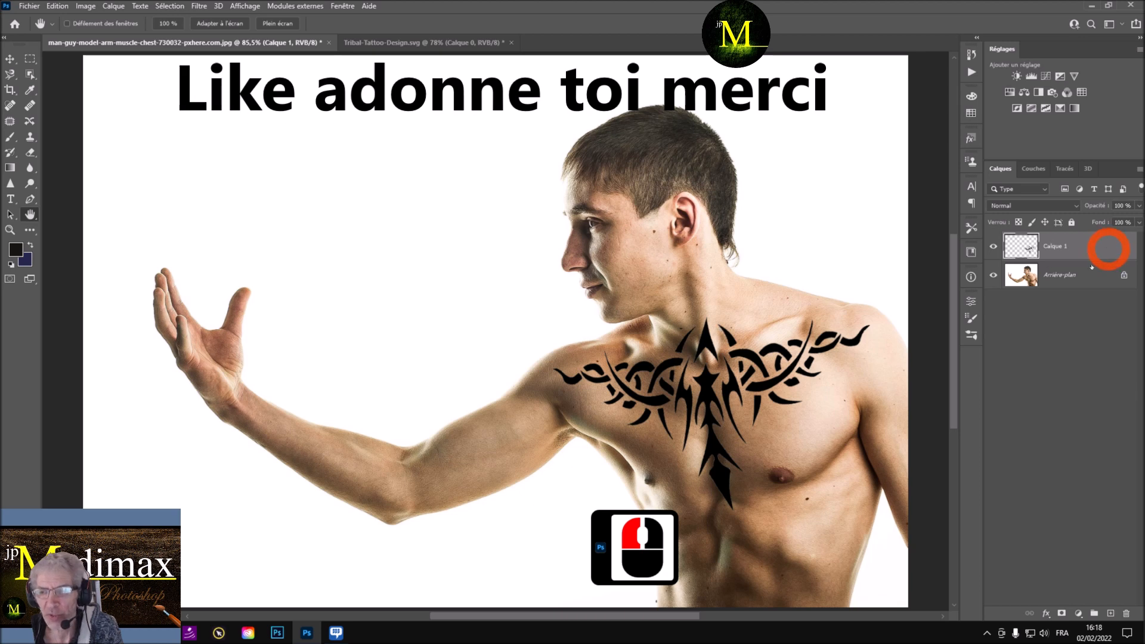
Step: Add a layer mask to the tattoo layer and set up the Brush tool with black as the foreground colour
{"action": "left_click", "coordinate": [1062, 614]}
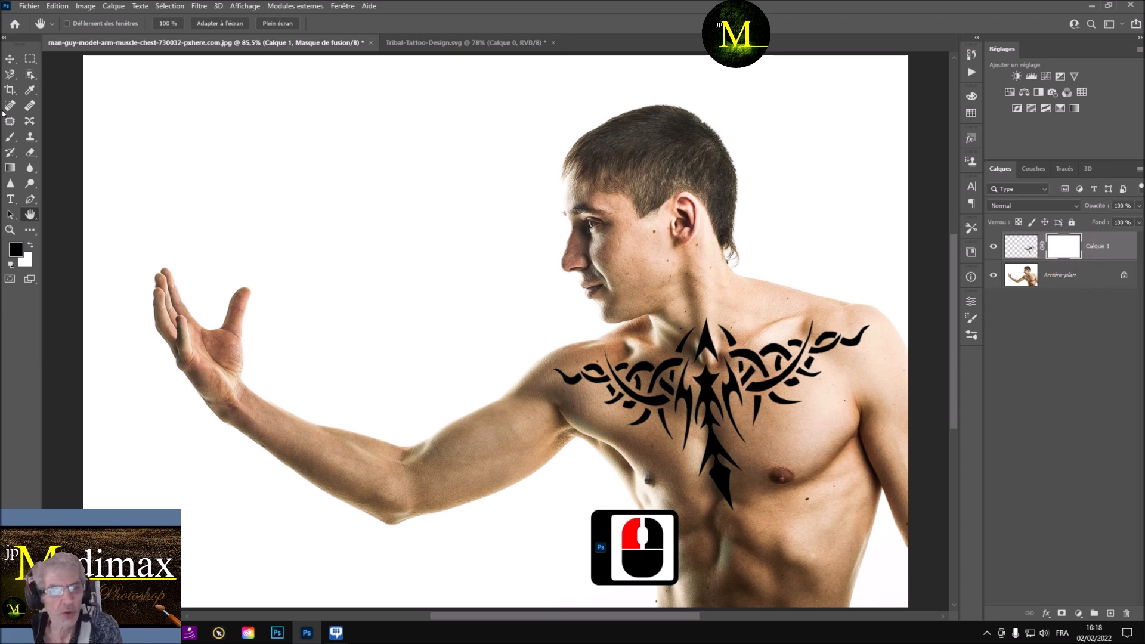
{"action": "left_click", "coordinate": [10, 137]}
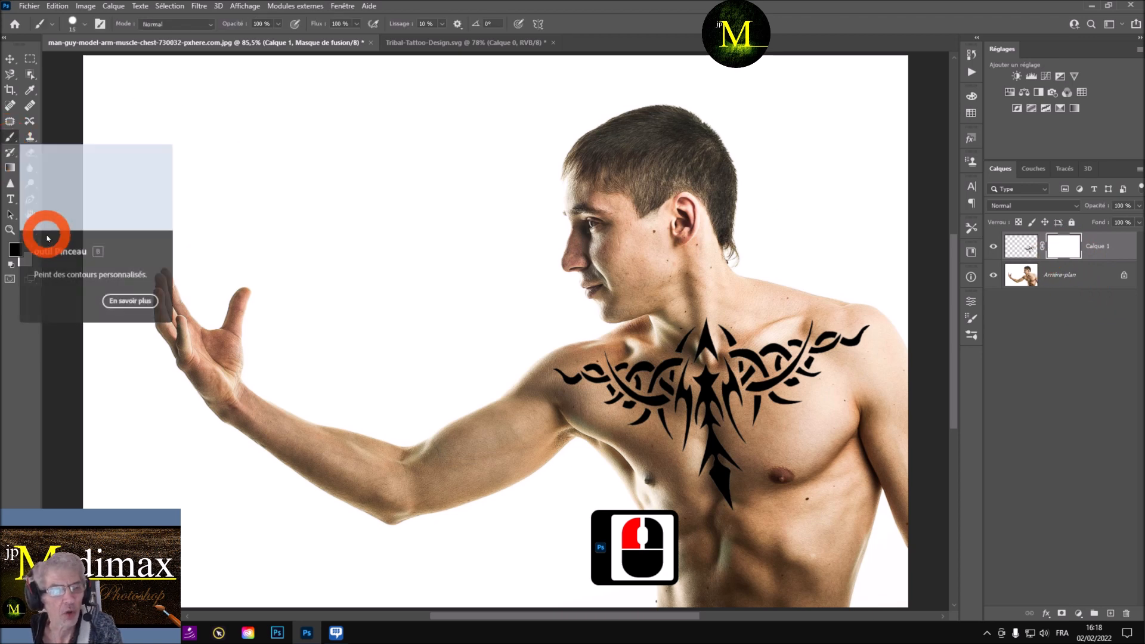
{"action": "key", "text": "d"}
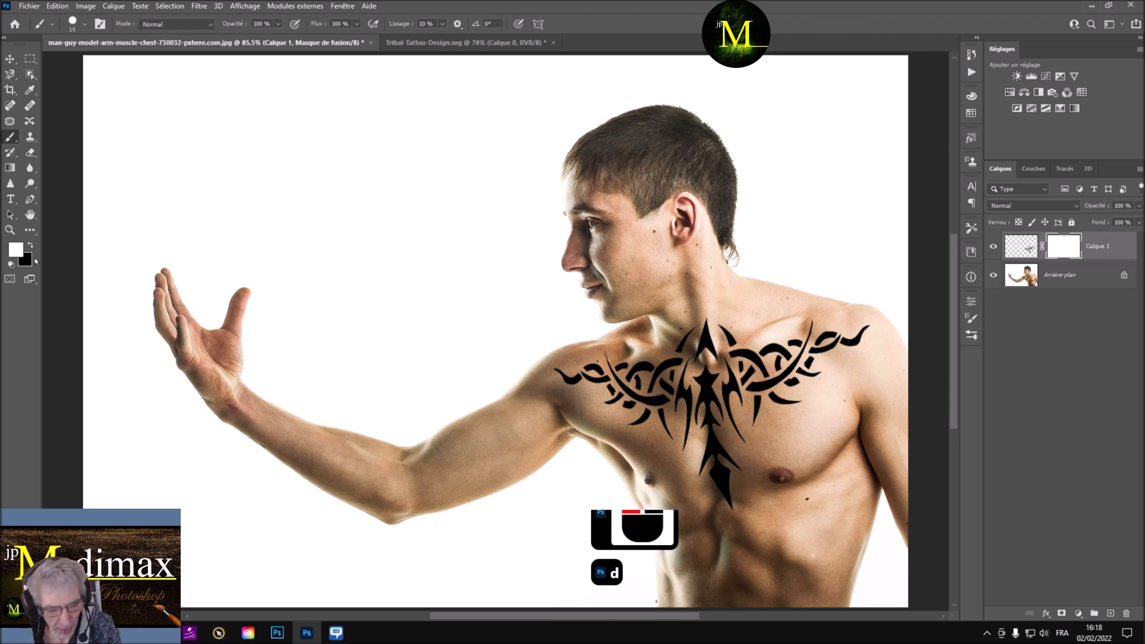
{"action": "key", "text": "x"}
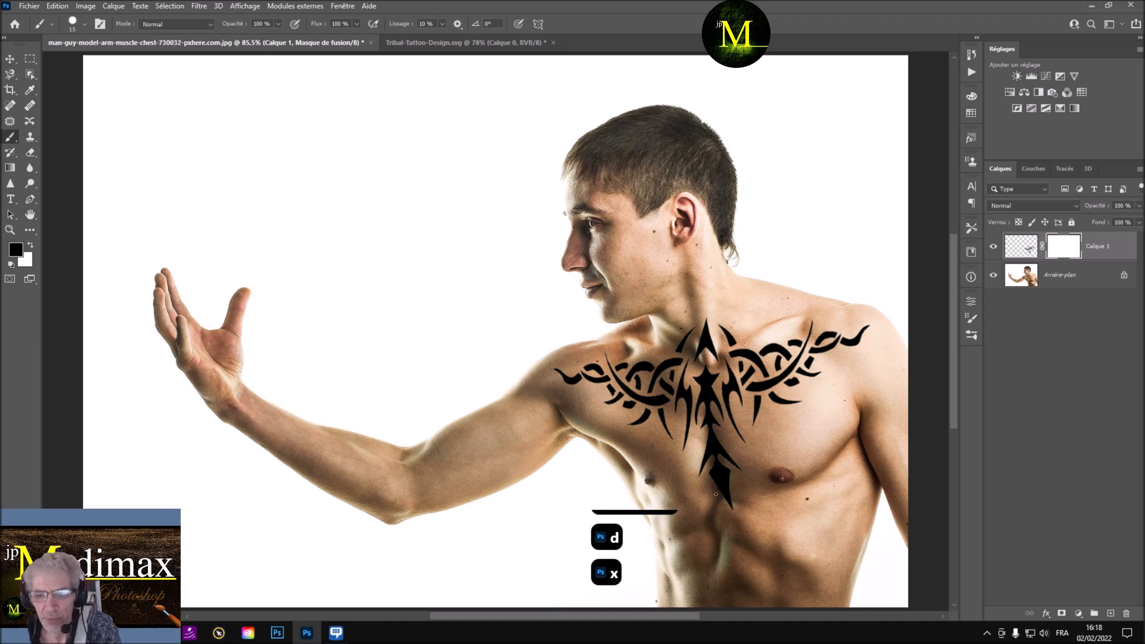
Step: Using a brush of about 40 px, mask out the tattoo's lower spearhead section and the pointed top at the neck
{"action": "mouse_move", "coordinate": [716, 485]}
{"action": "left_mouse_down"}
{"action": "mouse_move", "coordinate": [804, 489]}
{"action": "mouse_move", "coordinate": [775, 349]}
{"action": "mouse_move", "coordinate": [775, 215]}
{"action": "mouse_move", "coordinate": [764, 412]}
{"action": "mouse_move", "coordinate": [754, 123]}
{"action": "mouse_move", "coordinate": [751, 415]}
{"action": "mouse_move", "coordinate": [759, 109]}
{"action": "mouse_move", "coordinate": [753, 412]}
{"action": "mouse_move", "coordinate": [746, 102]}
{"action": "mouse_move", "coordinate": [742, 377]}
{"action": "mouse_move", "coordinate": [742, 200]}
{"action": "mouse_move", "coordinate": [725, 406]}
{"action": "mouse_move", "coordinate": [711, 423]}
{"action": "mouse_move", "coordinate": [659, 429]}
{"action": "mouse_move", "coordinate": [660, 419]}
{"action": "left_mouse_up"}
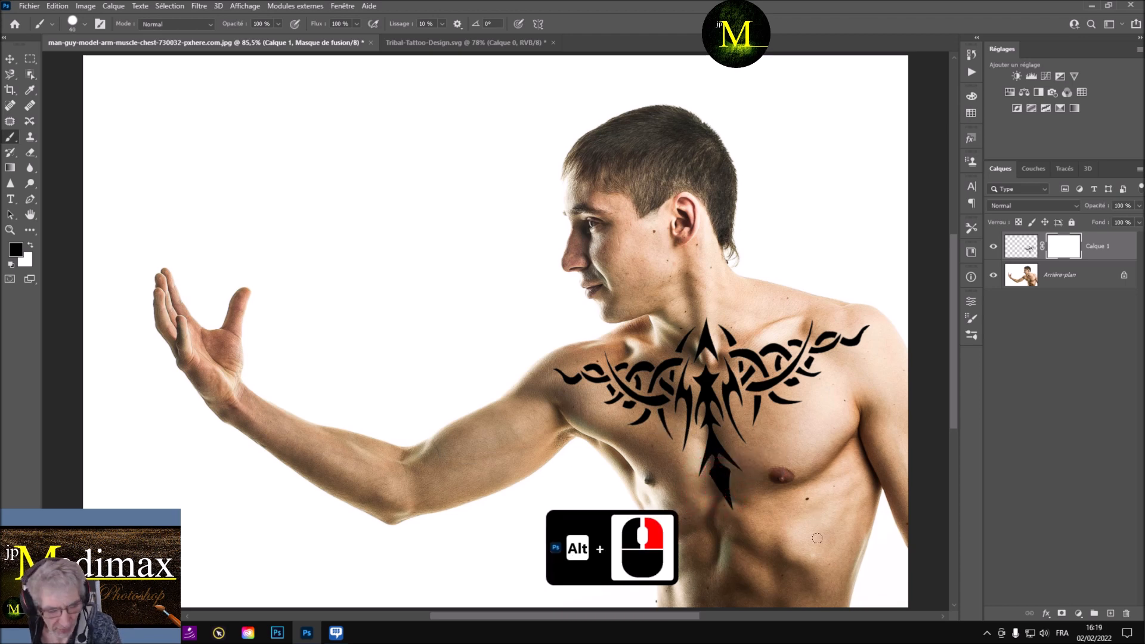
{"action": "scroll", "coordinate": [840, 553], "scroll_direction": "up", "scroll_amount": 5}
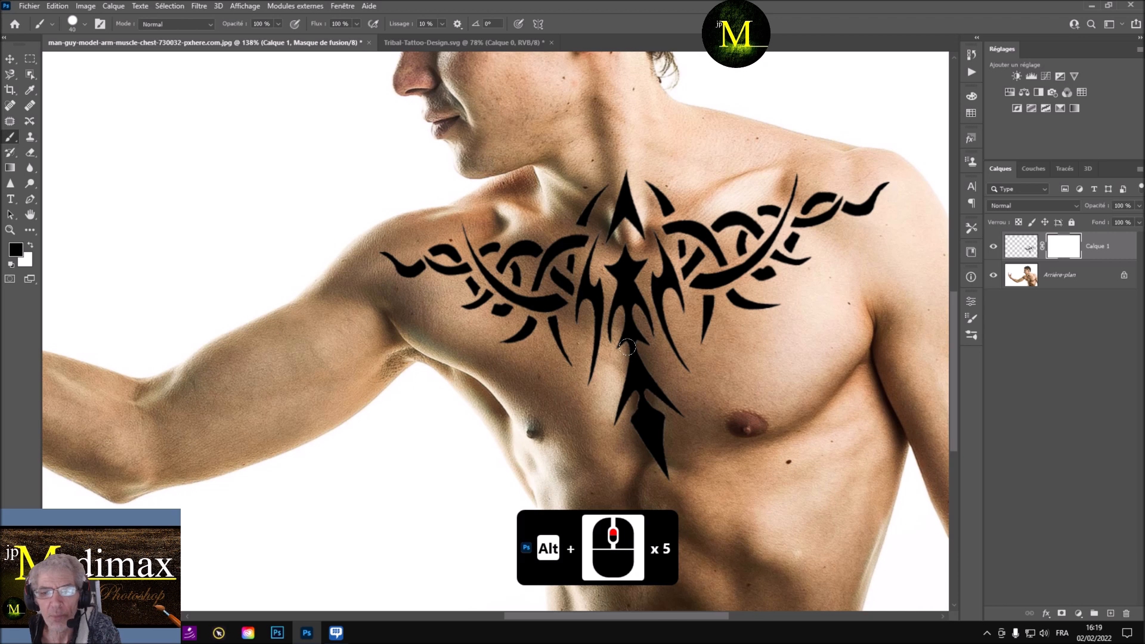
{"action": "mouse_move", "coordinate": [626, 346]}
{"action": "left_mouse_down"}
{"action": "mouse_move", "coordinate": [654, 453]}
{"action": "mouse_move", "coordinate": [615, 403]}
{"action": "mouse_move", "coordinate": [631, 386]}
{"action": "left_mouse_up"}
{"action": "mouse_move", "coordinate": [676, 433]}
{"action": "left_mouse_down"}
{"action": "mouse_move", "coordinate": [640, 460]}
{"action": "mouse_move", "coordinate": [668, 473]}
{"action": "left_mouse_up"}
{"action": "mouse_move", "coordinate": [621, 158]}
{"action": "left_mouse_down"}
{"action": "mouse_move", "coordinate": [615, 182]}
{"action": "mouse_move", "coordinate": [671, 191]}
{"action": "mouse_move", "coordinate": [643, 171]}
{"action": "mouse_move", "coordinate": [571, 191]}
{"action": "mouse_move", "coordinate": [578, 155]}
{"action": "mouse_move", "coordinate": [567, 200]}
{"action": "mouse_move", "coordinate": [622, 207]}
{"action": "left_mouse_up"}
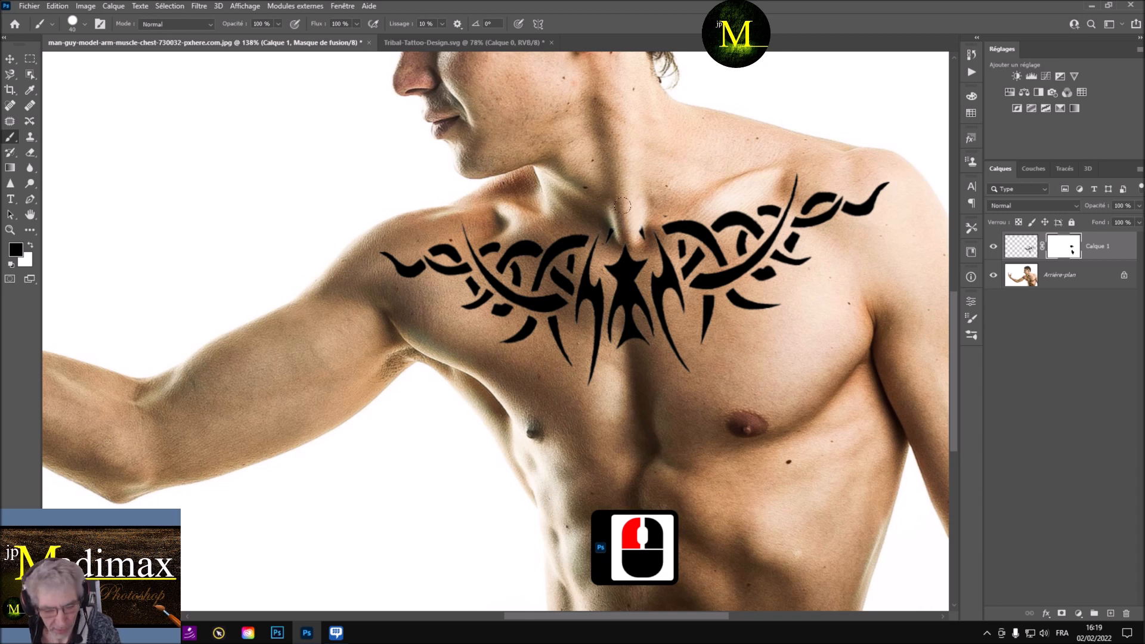
Step: Mask out the small leftover tattoo tips at the base of the neck with a smaller brush
{"action": "right_click", "coordinate": [622, 206], "text": "alt"}
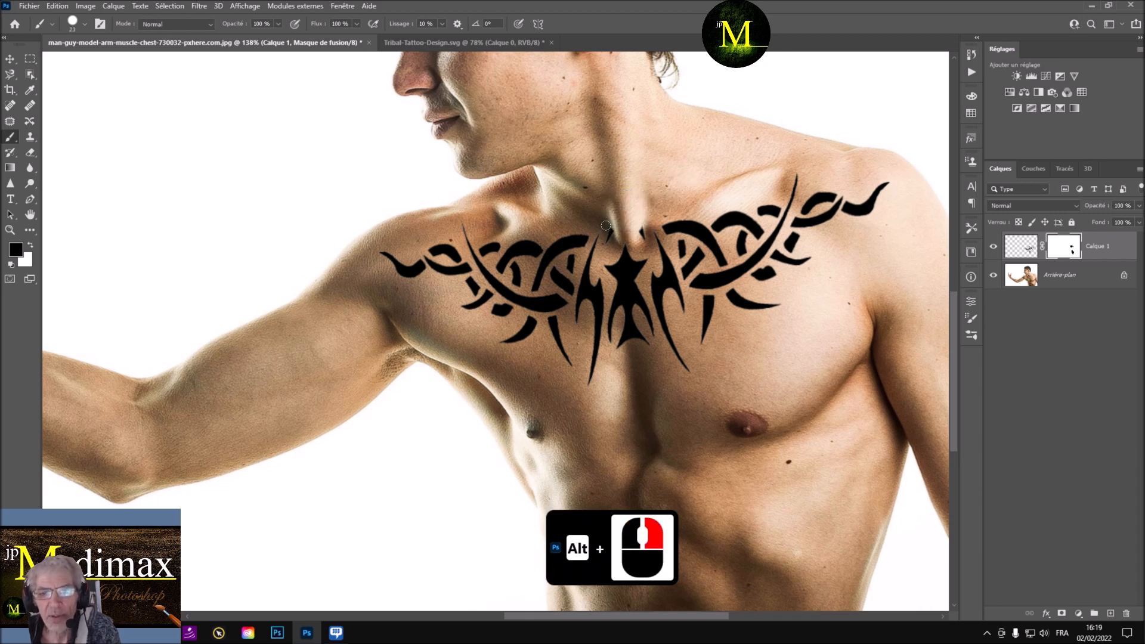
{"action": "mouse_move", "coordinate": [613, 225]}
{"action": "left_mouse_down"}
{"action": "mouse_move", "coordinate": [641, 236]}
{"action": "mouse_move", "coordinate": [603, 237]}
{"action": "mouse_move", "coordinate": [631, 209]}
{"action": "mouse_move", "coordinate": [706, 206]}
{"action": "left_mouse_up"}
{"action": "left_click", "coordinate": [636, 229]}
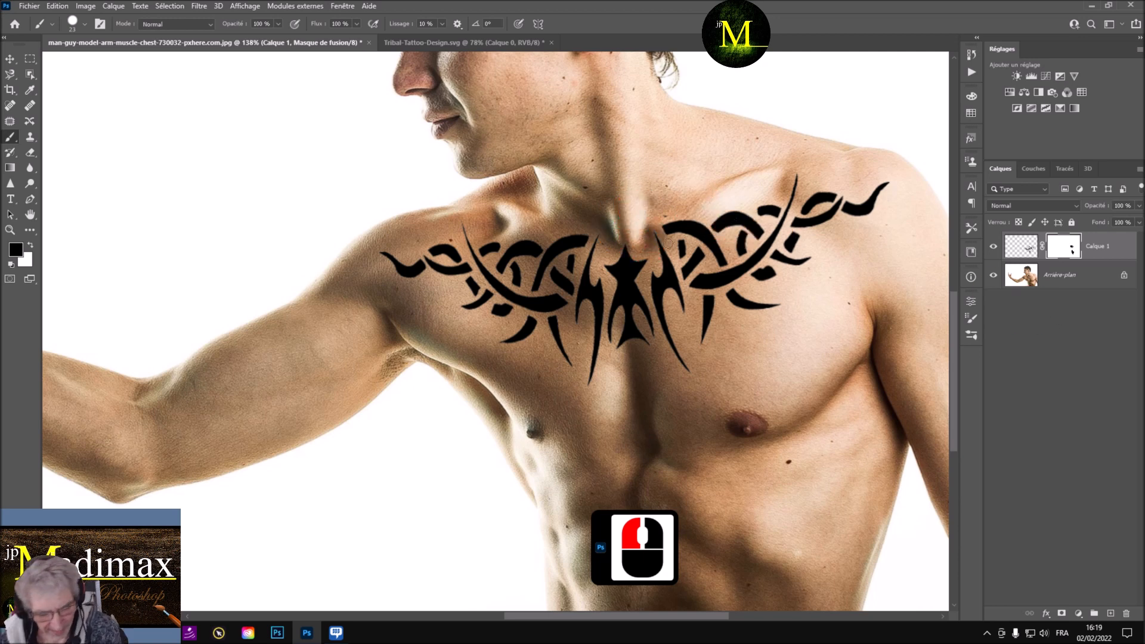
Step: Add a solid colour fill layer in 161412 above the tattoo layer and clip it to the tattoo
{"action": "scroll", "coordinate": [669, 243], "scroll_direction": "down", "scroll_amount": 5}
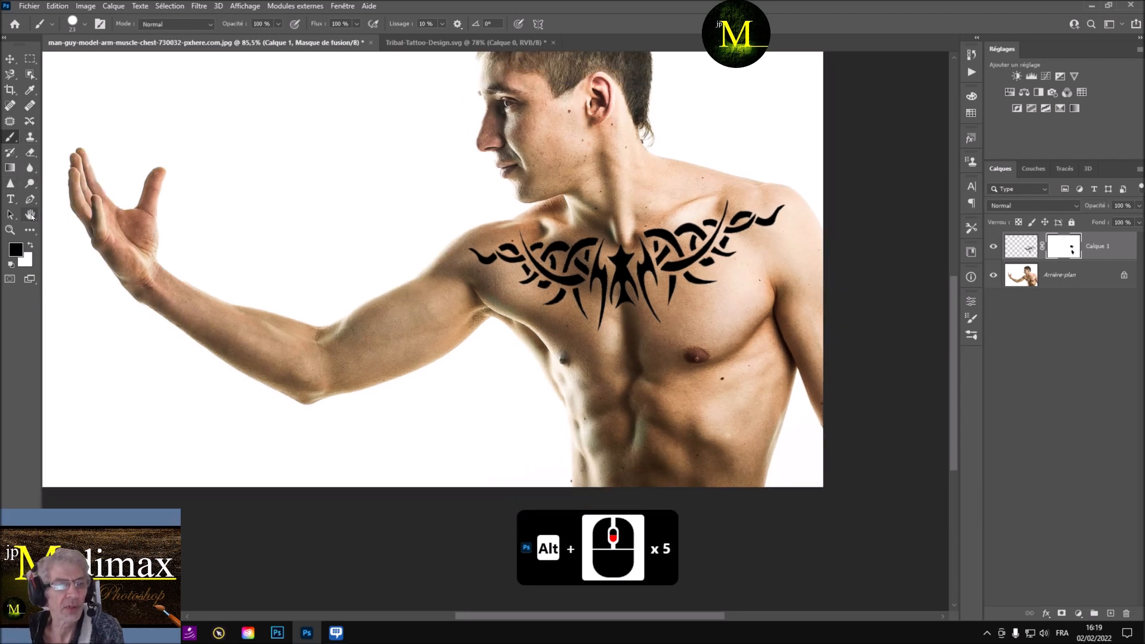
{"action": "double_click", "coordinate": [29, 214]}
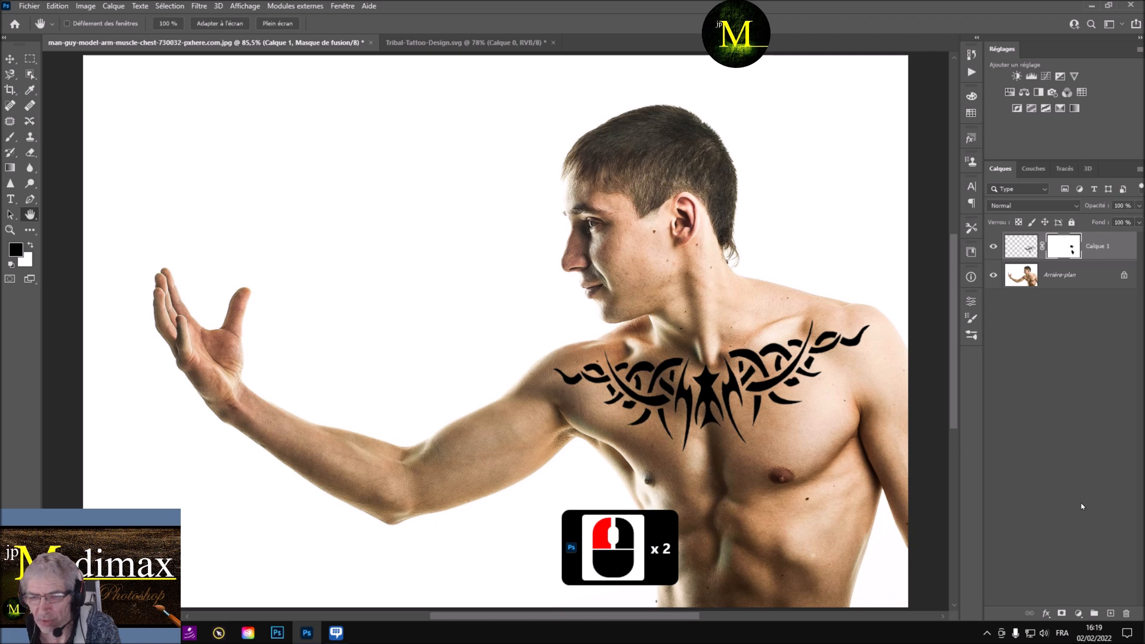
{"action": "left_click", "coordinate": [1078, 614]}
{"action": "left_click", "coordinate": [1044, 404]}
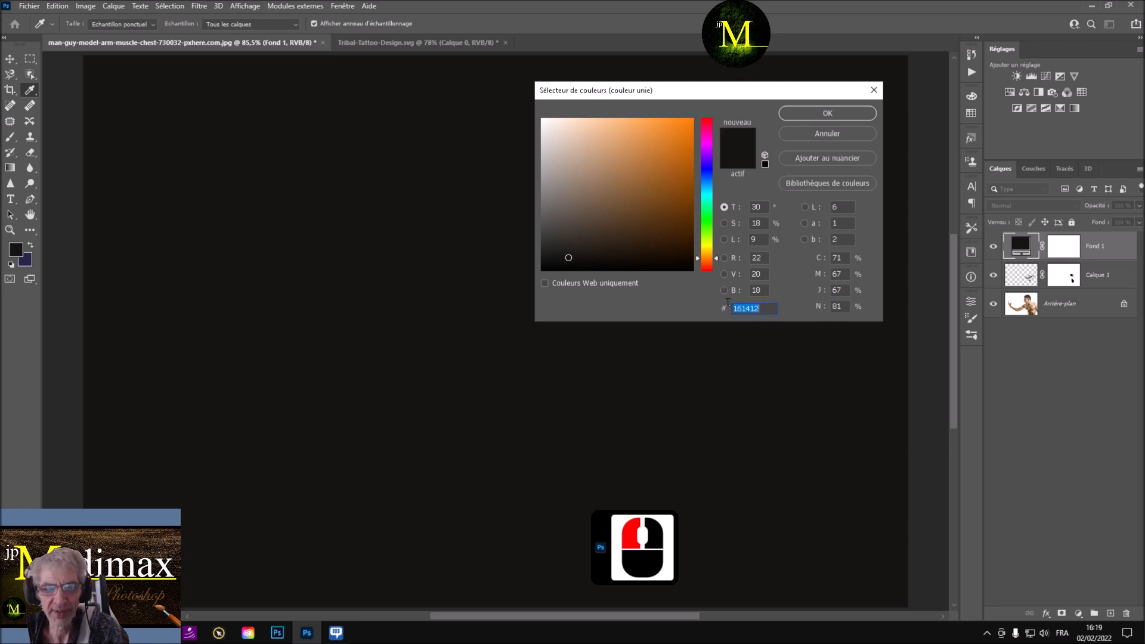
{"action": "left_click", "coordinate": [838, 116]}
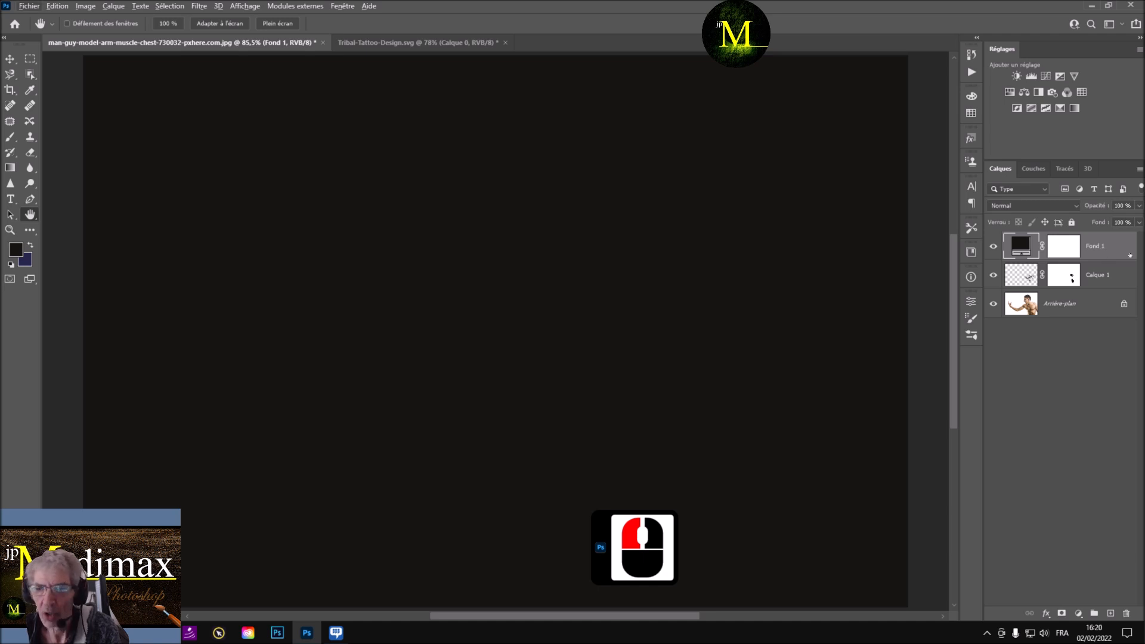
{"action": "right_click", "coordinate": [1118, 246]}
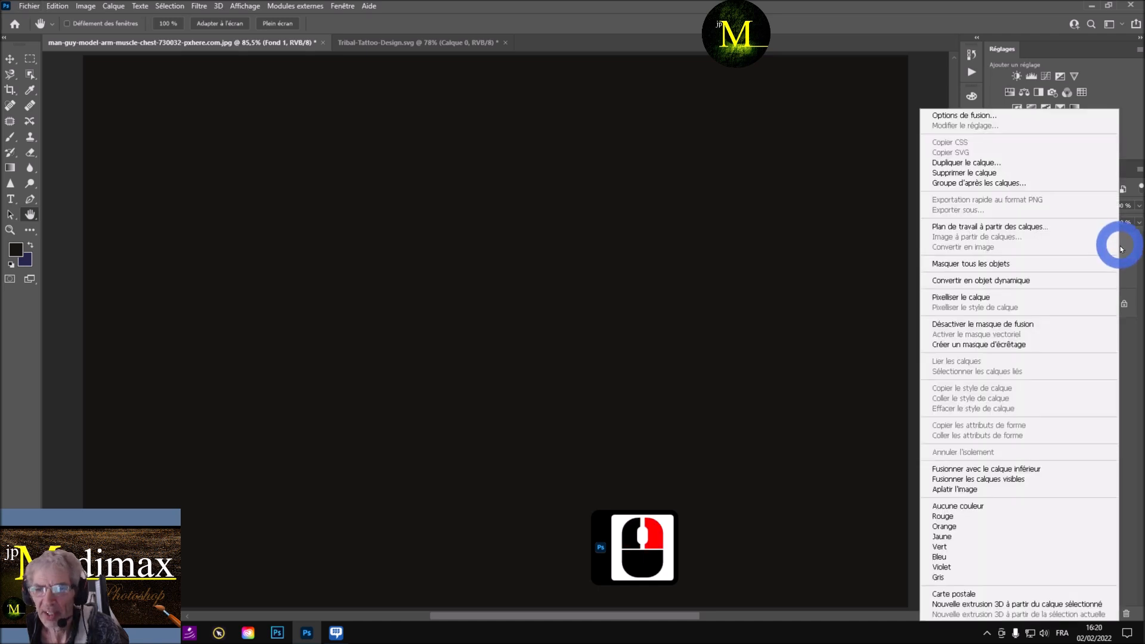
{"action": "left_click", "coordinate": [1037, 346]}
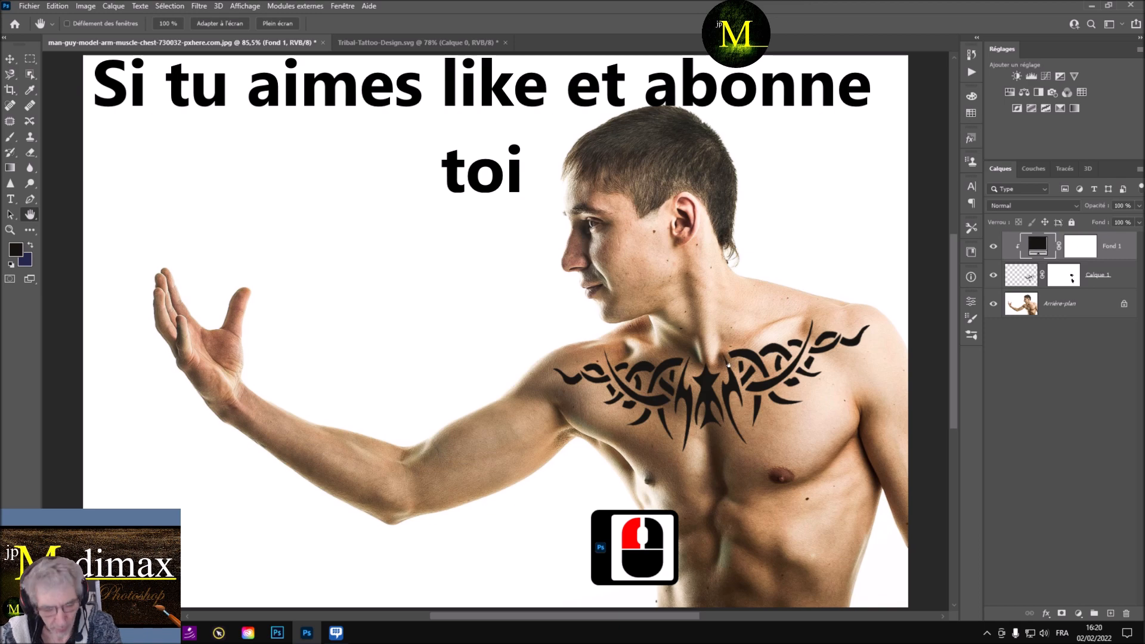
Step: Select the tattoo layer beneath the clipped colour fill and open its blending options
{"action": "scroll", "coordinate": [860, 343], "scroll_direction": "up", "scroll_amount": 4}
{"action": "scroll", "coordinate": [859, 344], "scroll_direction": "up", "scroll_amount": 6}
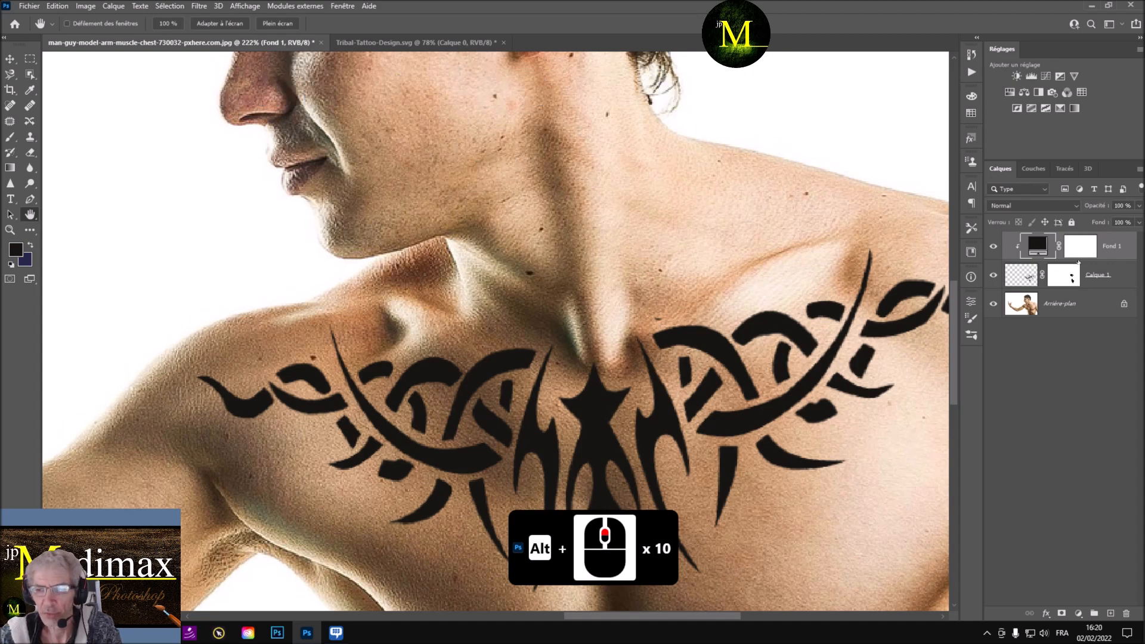
{"action": "left_click", "coordinate": [1118, 277]}
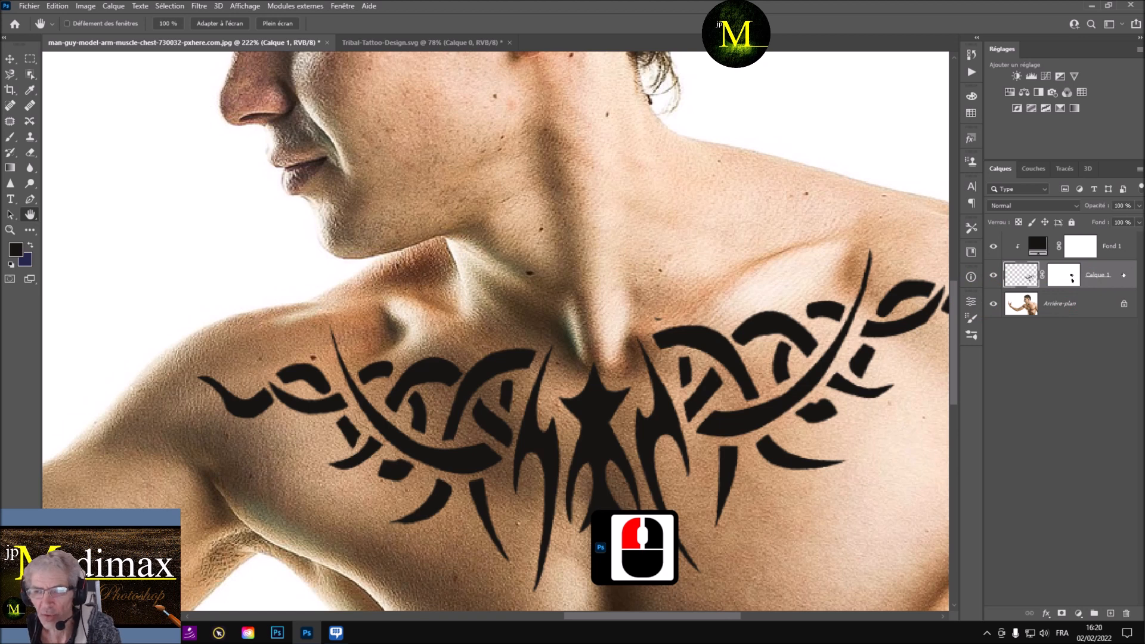
{"action": "double_click", "coordinate": [1124, 275]}
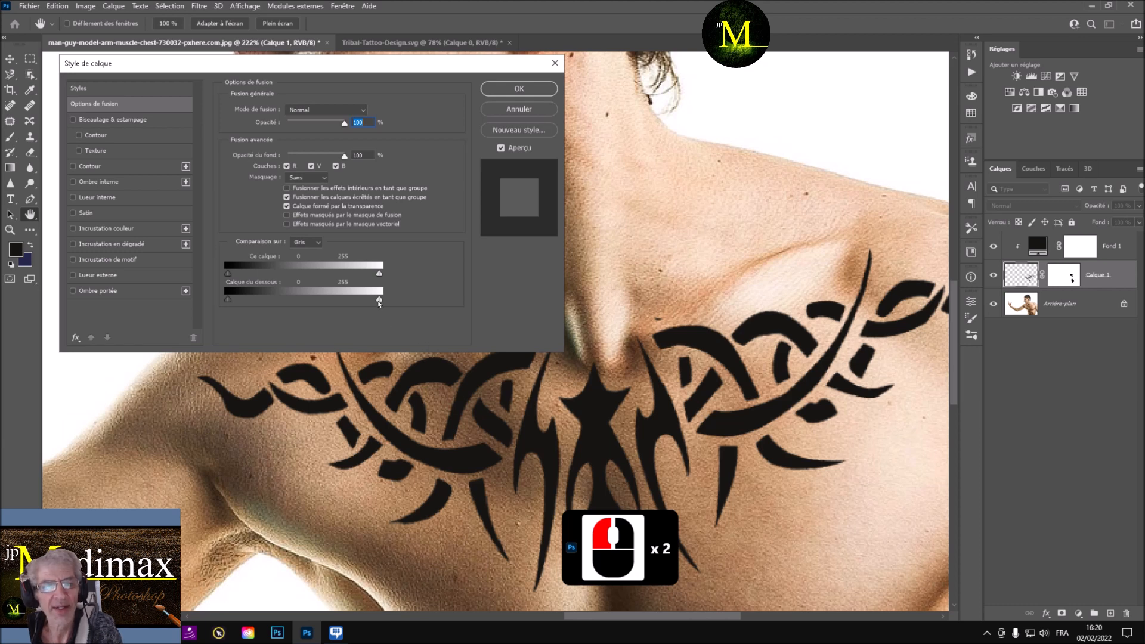
Step: Try lowering the underlying layer's highlight limit to 165 in the blend-if settings, and return it to 255
{"action": "left_click_drag", "start_coordinate": [380, 302], "coordinate": [327, 302]}
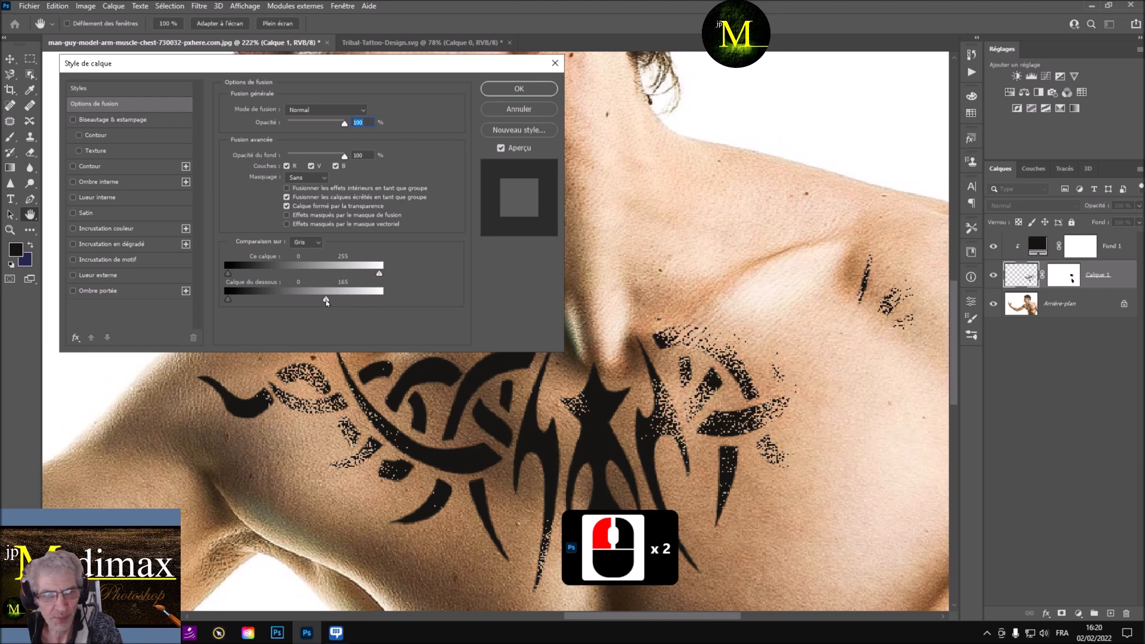
{"action": "left_click_drag", "start_coordinate": [326, 302], "coordinate": [386, 303]}
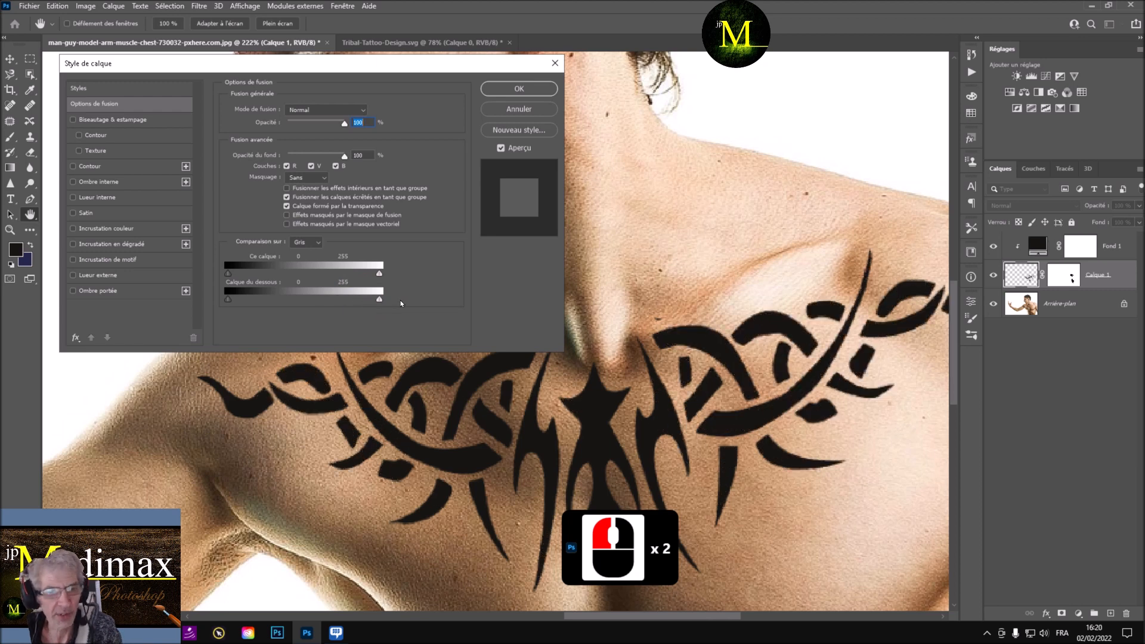
{"action": "left_click", "coordinate": [380, 302]}
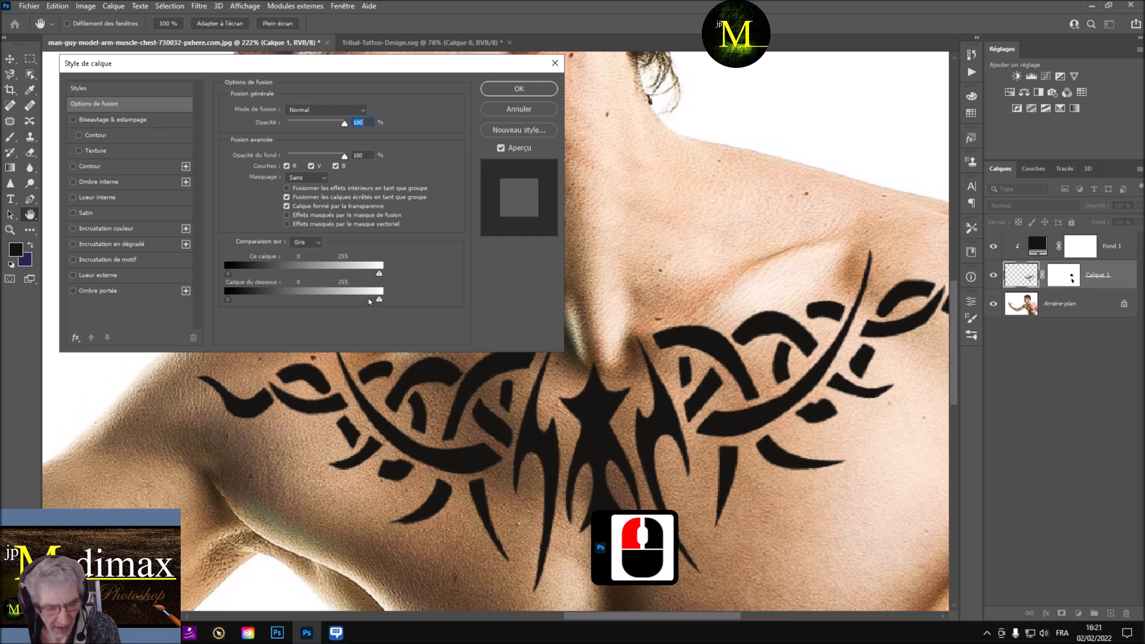
Step: Split the underlying layer's highlight limit and set its blending range to 198 / 255
{"action": "key", "text": "alt"}
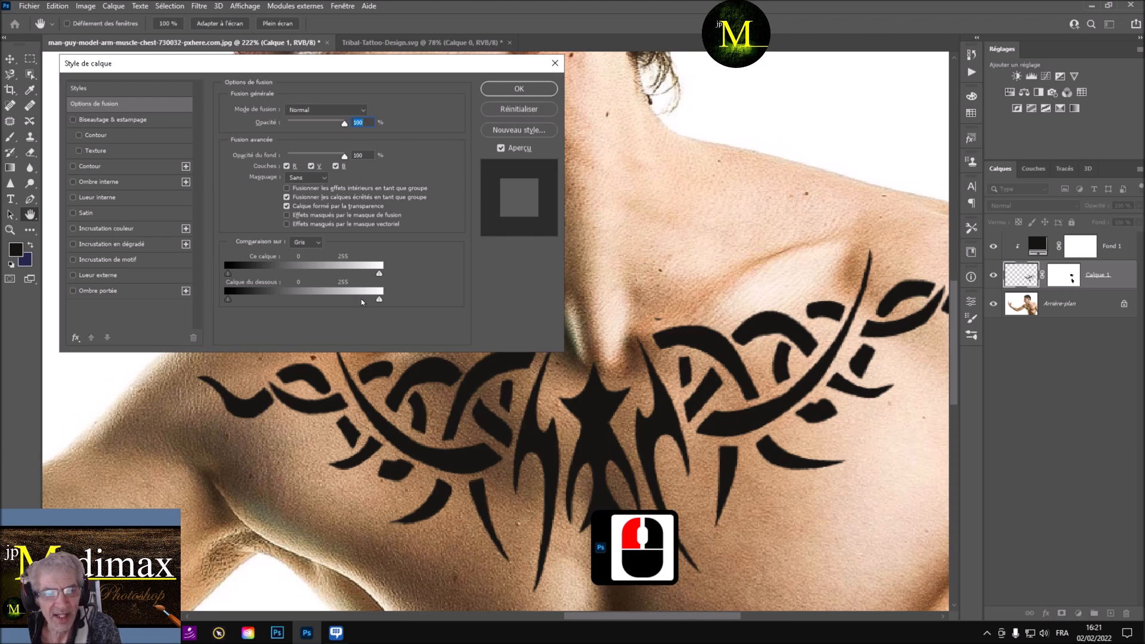
{"action": "left_click", "coordinate": [360, 301], "text": "alt"}
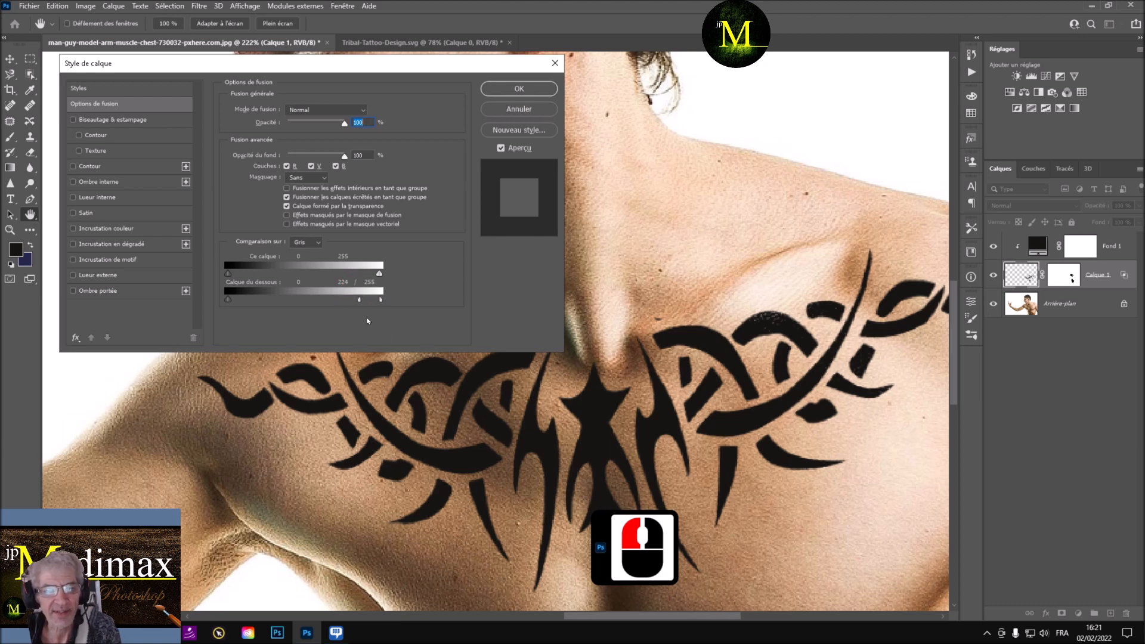
{"action": "left_click_drag", "start_coordinate": [360, 300], "coordinate": [346, 301]}
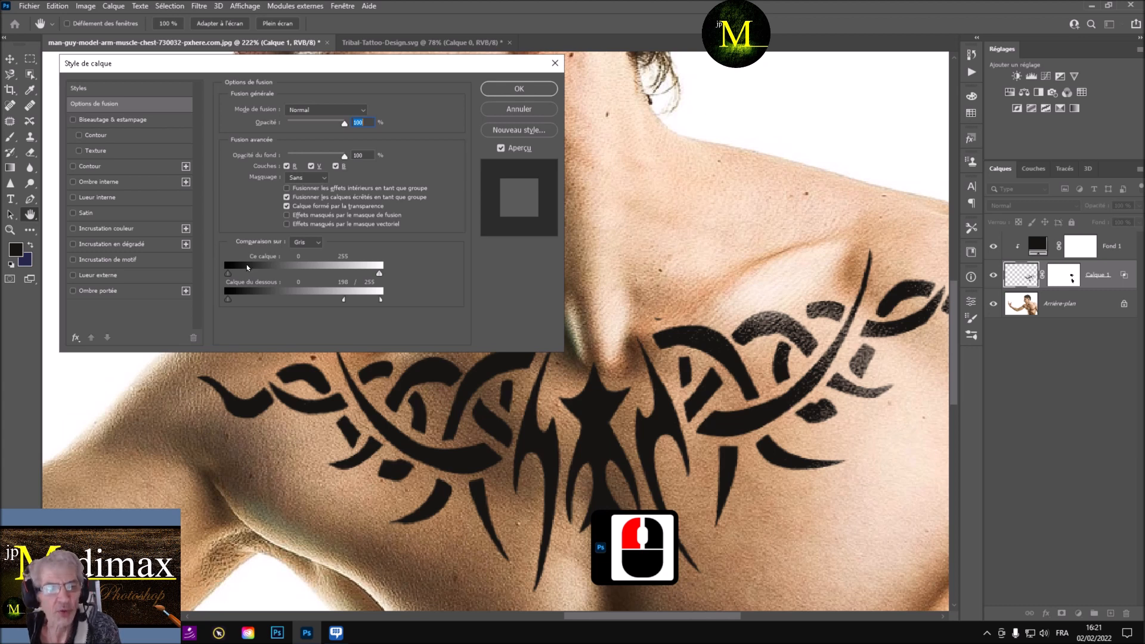
Step: Split the tattoo layer's own shadow limit to 0 / 30 and apply the blending options
{"action": "left_click_drag", "start_coordinate": [228, 273], "coordinate": [246, 275], "text": "alt"}
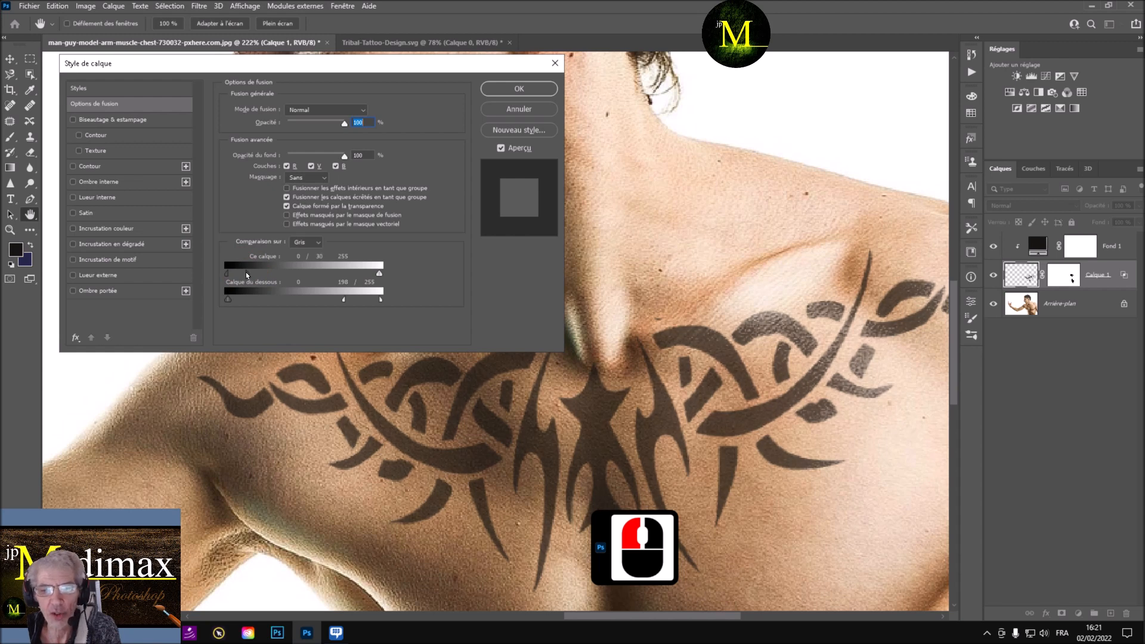
{"action": "left_click_drag", "start_coordinate": [247, 275], "coordinate": [246, 275]}
{"action": "left_click", "coordinate": [517, 88]}
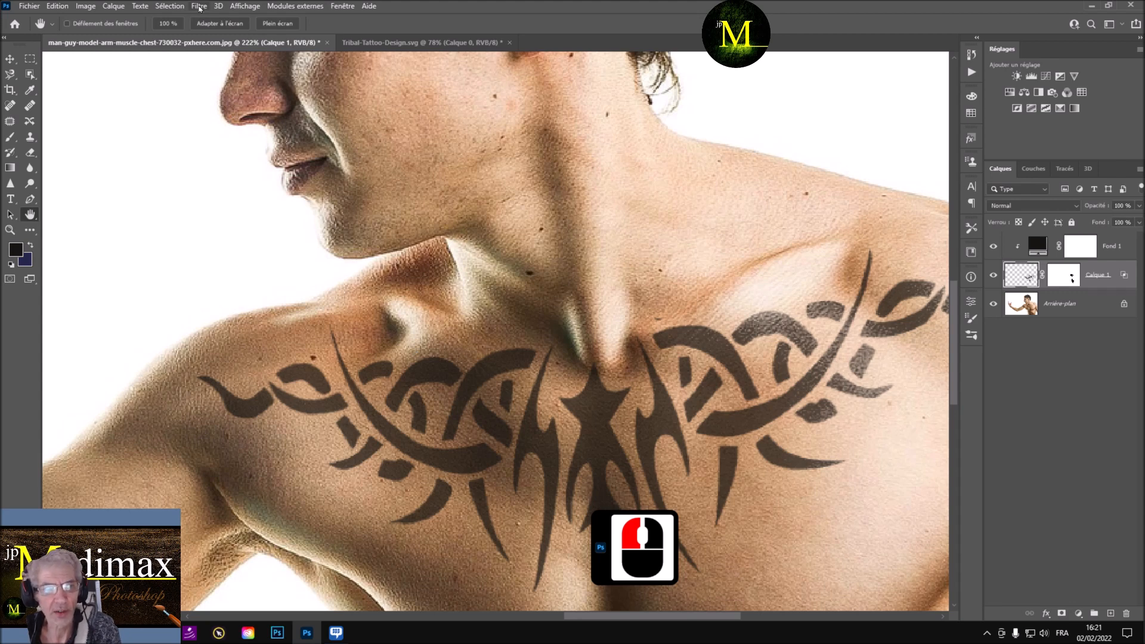
Step: Apply a Gaussian blur with a radius of 1.0 pixel to the tattoo layer
{"action": "left_click", "coordinate": [199, 9]}
{"action": "mouse_move", "coordinate": [237, 192]}
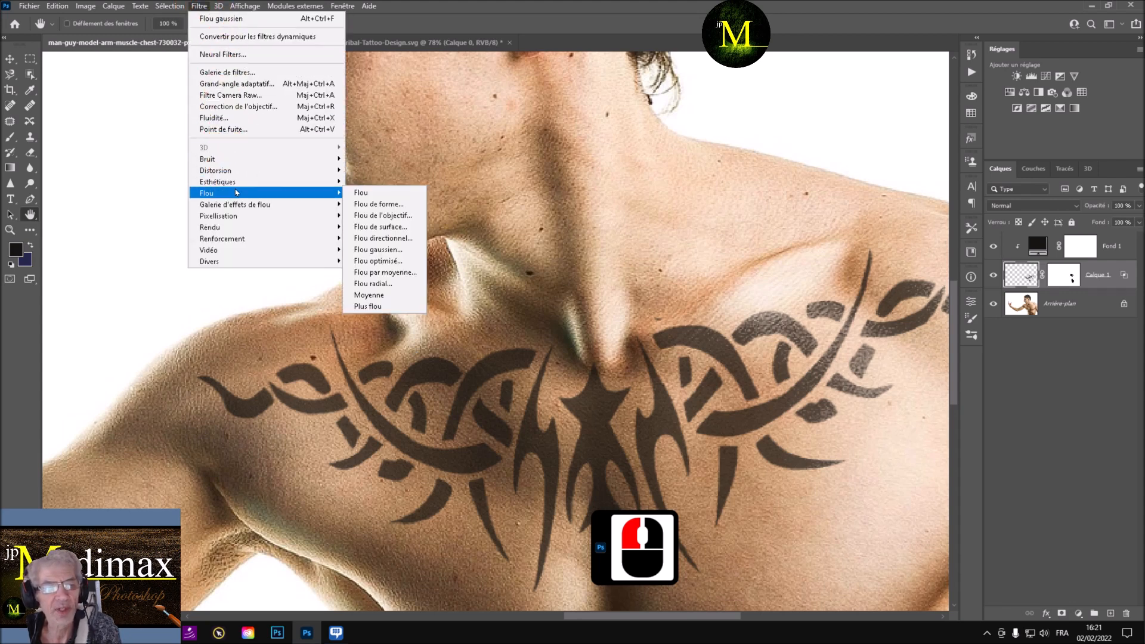
{"action": "left_click", "coordinate": [418, 251]}
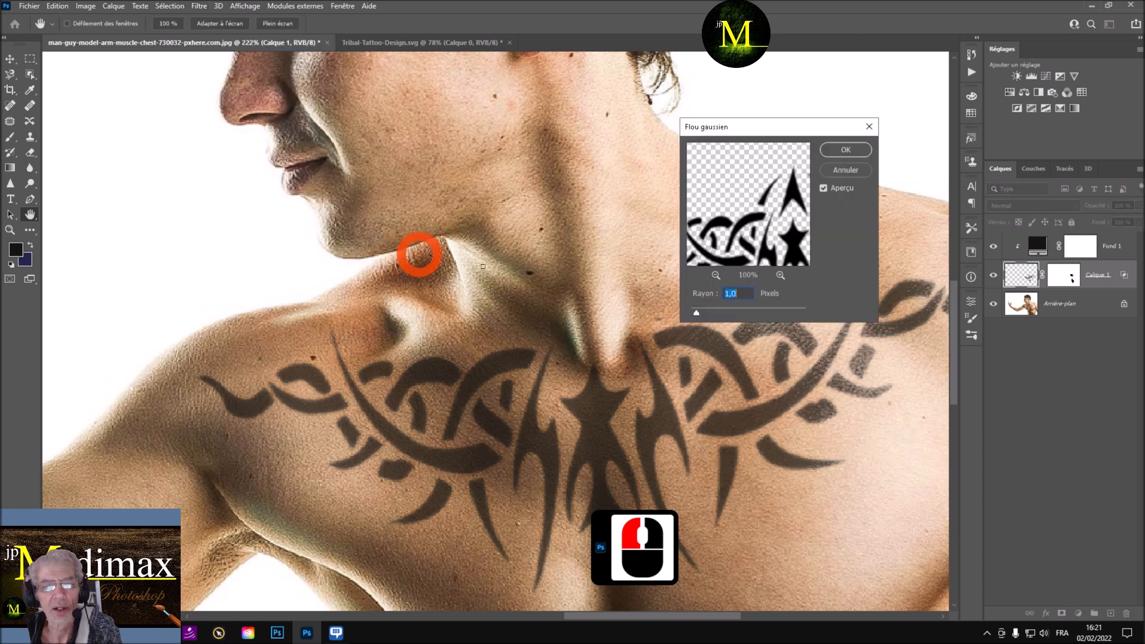
{"action": "left_click", "coordinate": [782, 327]}
{"action": "left_click", "coordinate": [847, 151]}
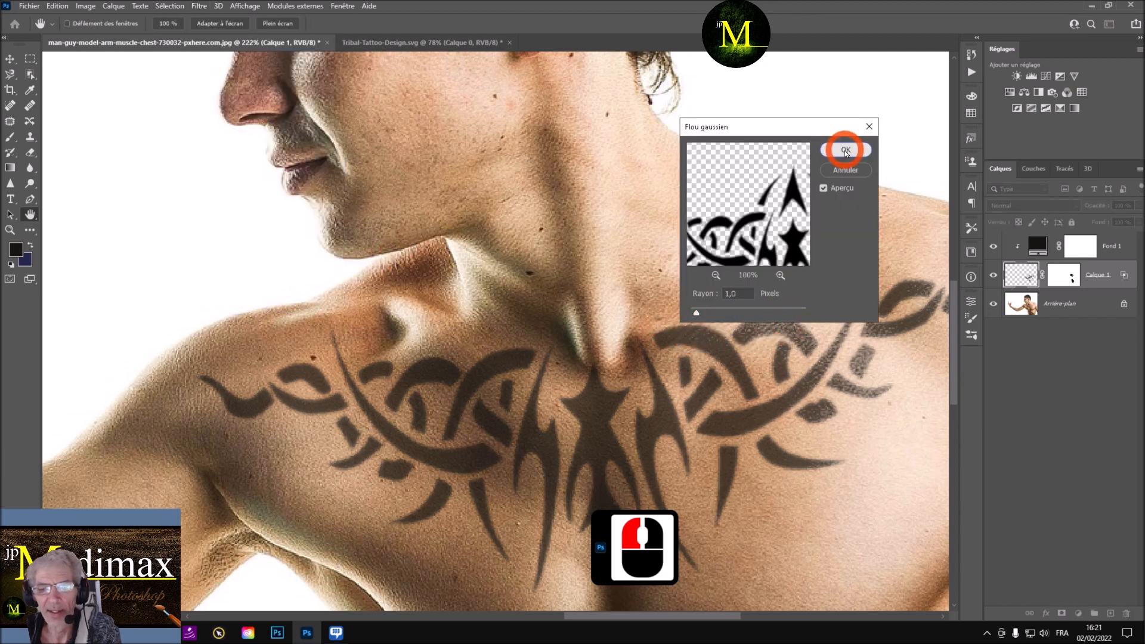
{"action": "left_click", "coordinate": [791, 246]}
{"action": "scroll", "coordinate": [726, 262], "scroll_direction": "down", "scroll_amount": 4, "text": "alt"}
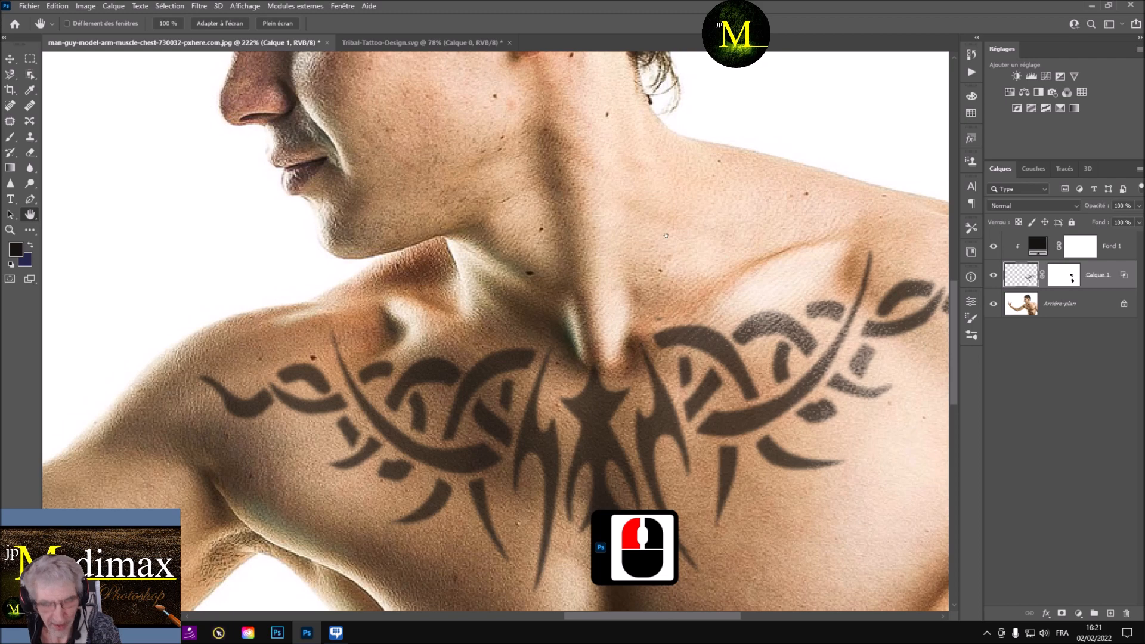
{"action": "scroll", "coordinate": [644, 276], "scroll_direction": "down", "scroll_amount": 1, "text": "alt"}
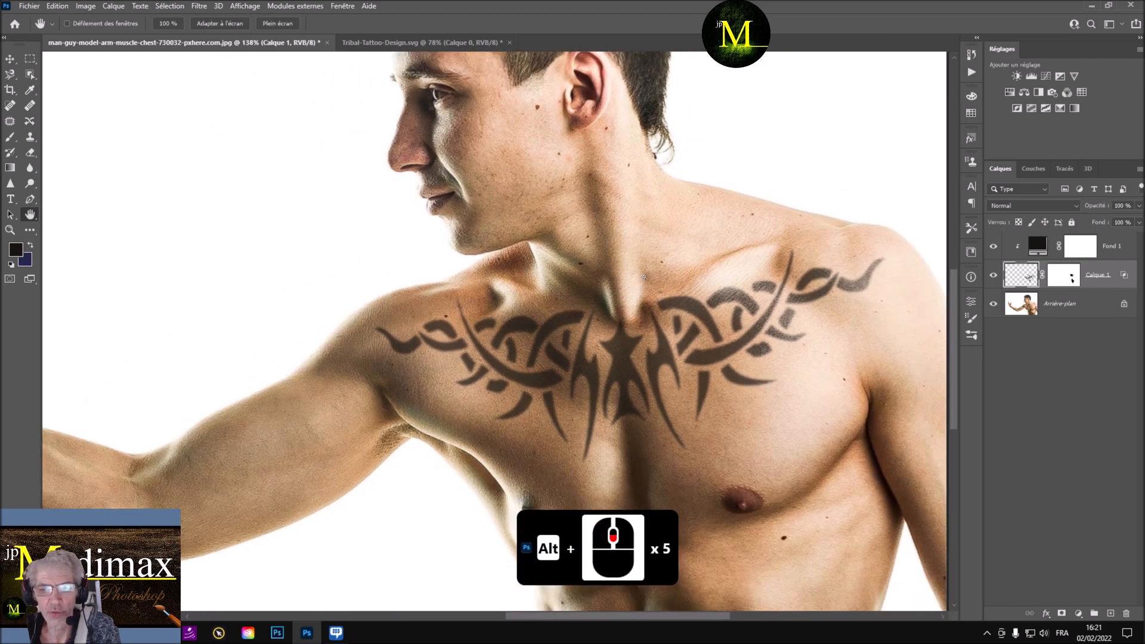
{"action": "left_click", "coordinate": [541, 234]}
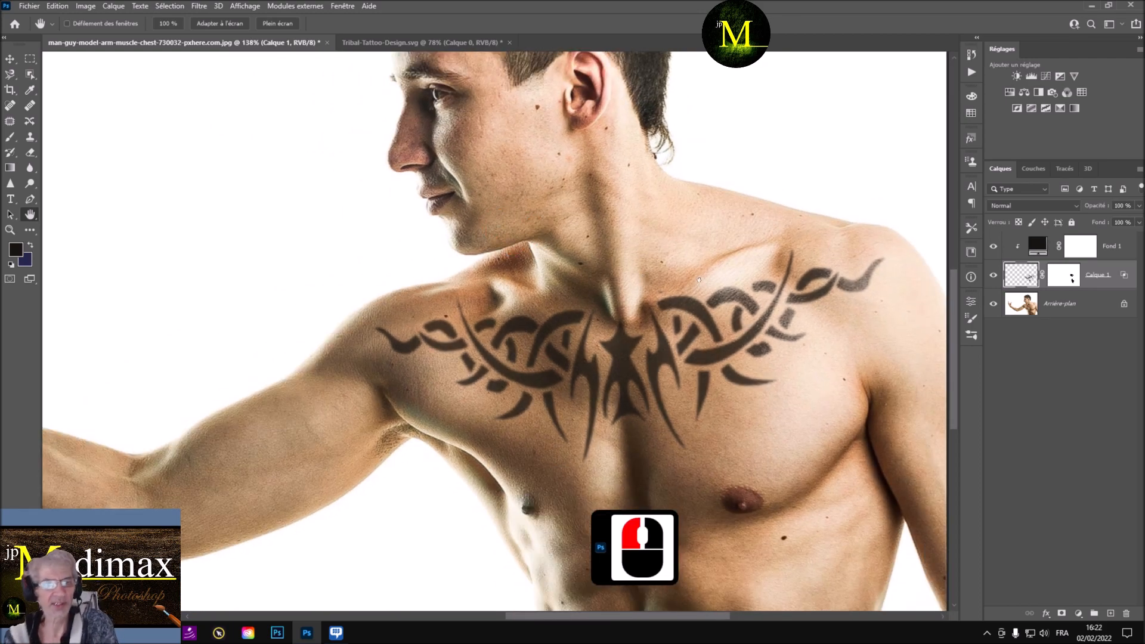